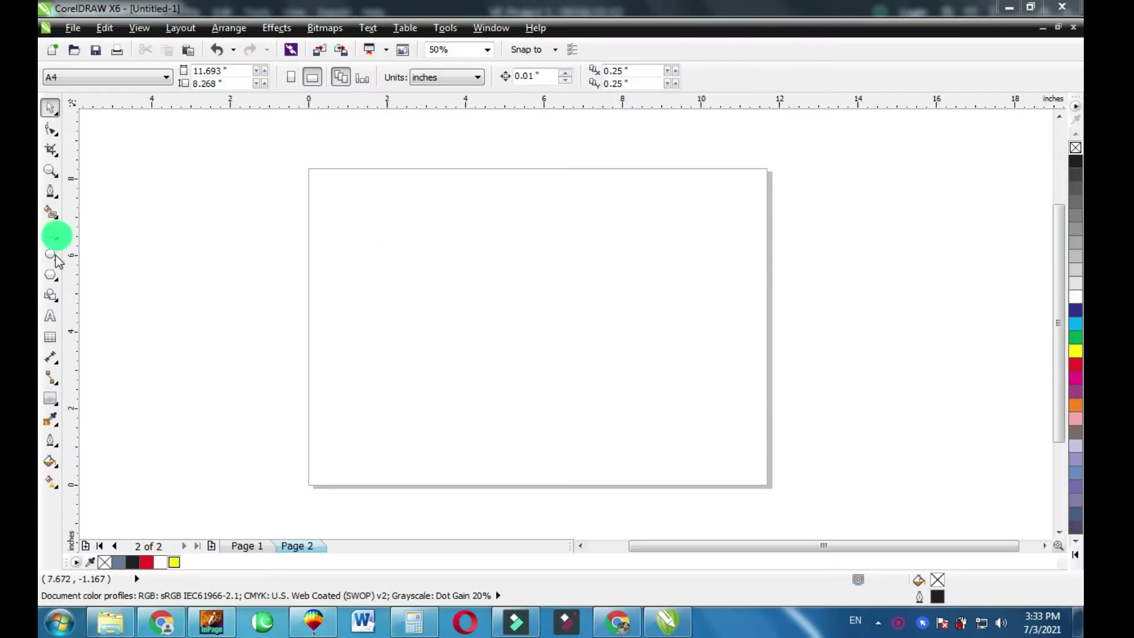
Draw one circle, then copy it rightward and repeat into five touching circles.
{"action": "left_click", "coordinate": [51, 254]}
{"action": "left_click_drag", "start_coordinate": [417, 289], "coordinate": [468, 336]}
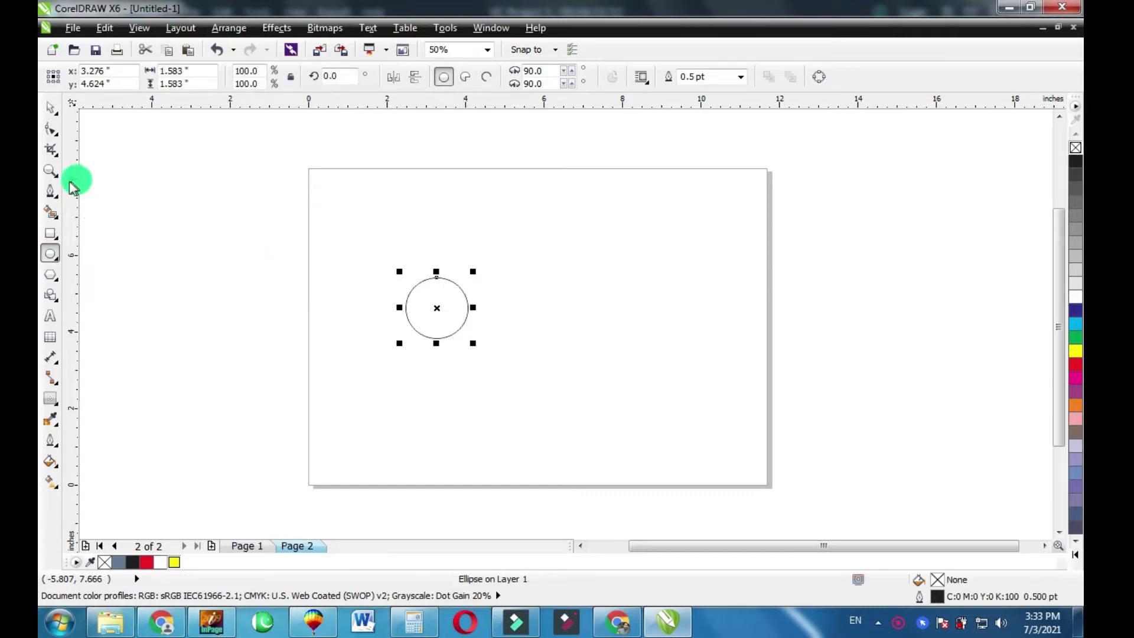
{"action": "left_click", "coordinate": [55, 112]}
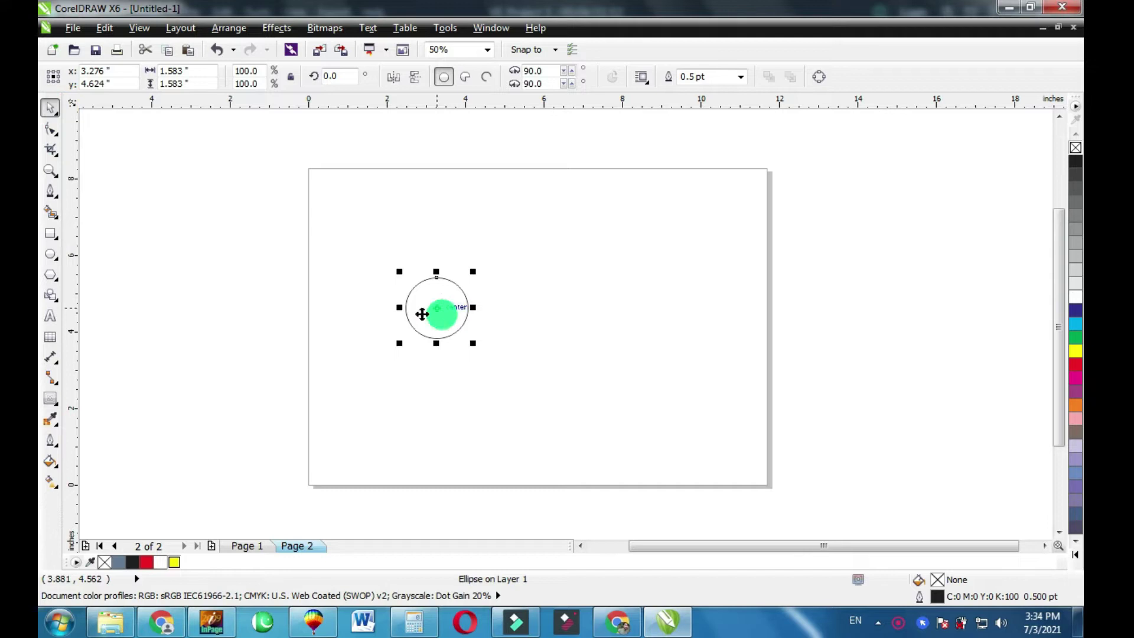
{"action": "left_click_drag", "start_coordinate": [430, 309], "coordinate": [485, 314]}
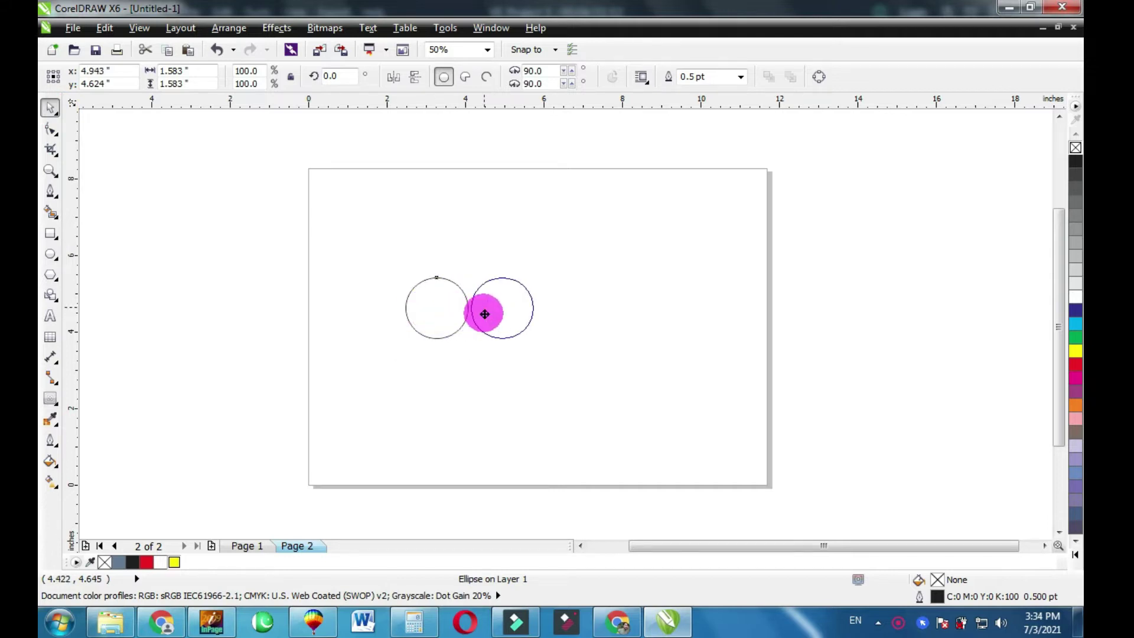
{"action": "key", "text": "ctrl+r"}
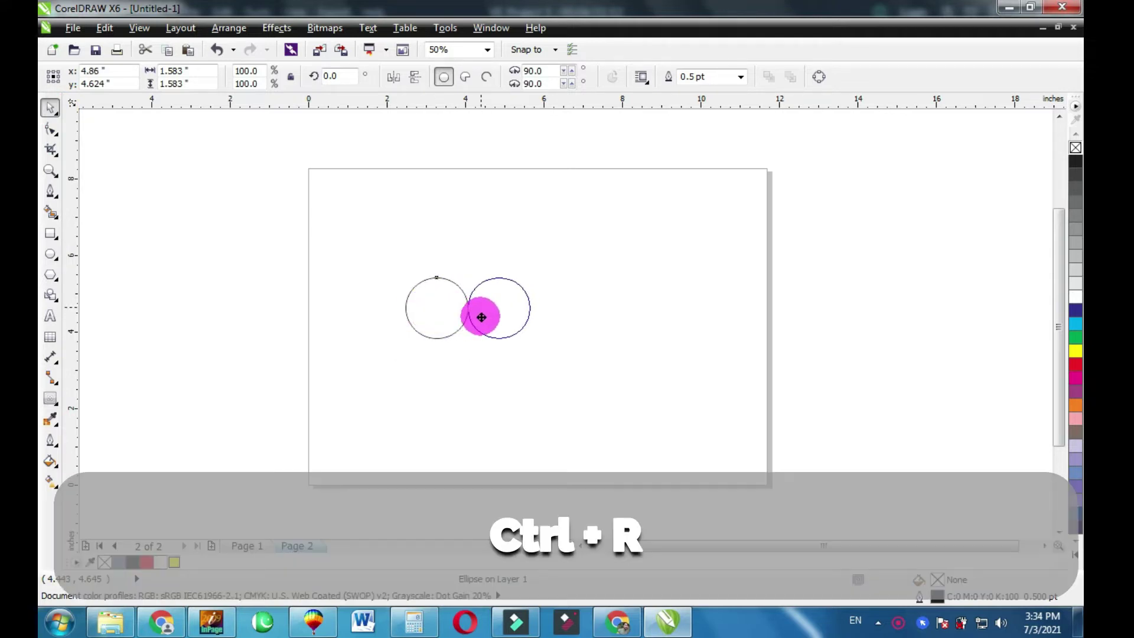
{"action": "key", "text": "ctrl+r"}
{"action": "key", "text": "ctrl+r"}
{"action": "key", "text": "ctrl+r"}
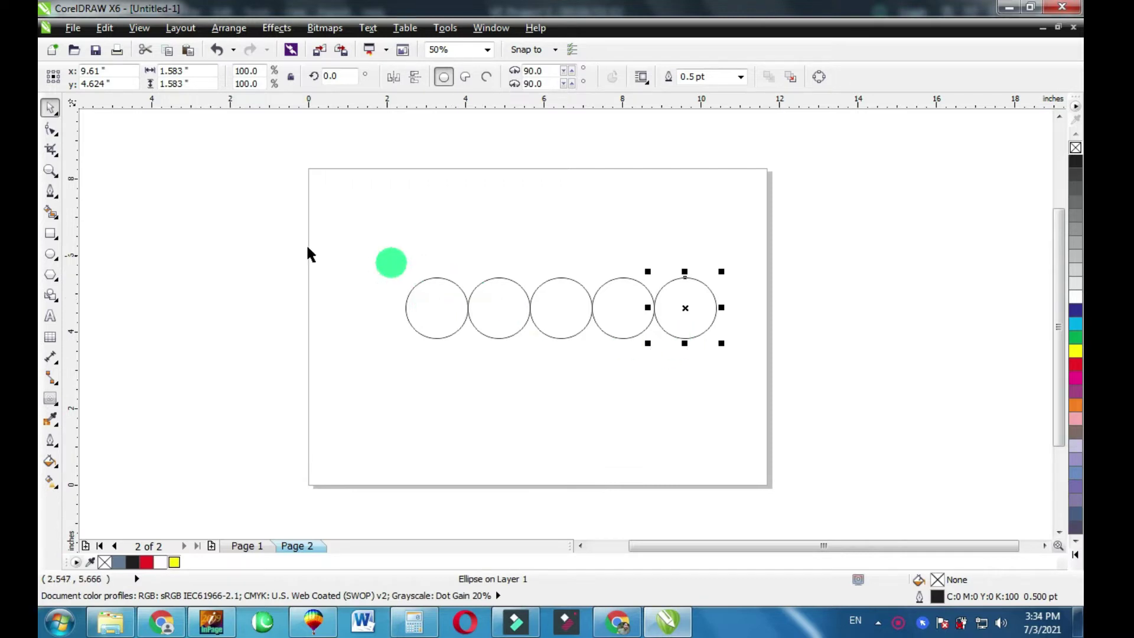
Drop an offset copy of the row below it and Smart Fill the five top crescents blue-grey.
{"action": "left_click_drag", "start_coordinate": [258, 240], "coordinate": [761, 393]}
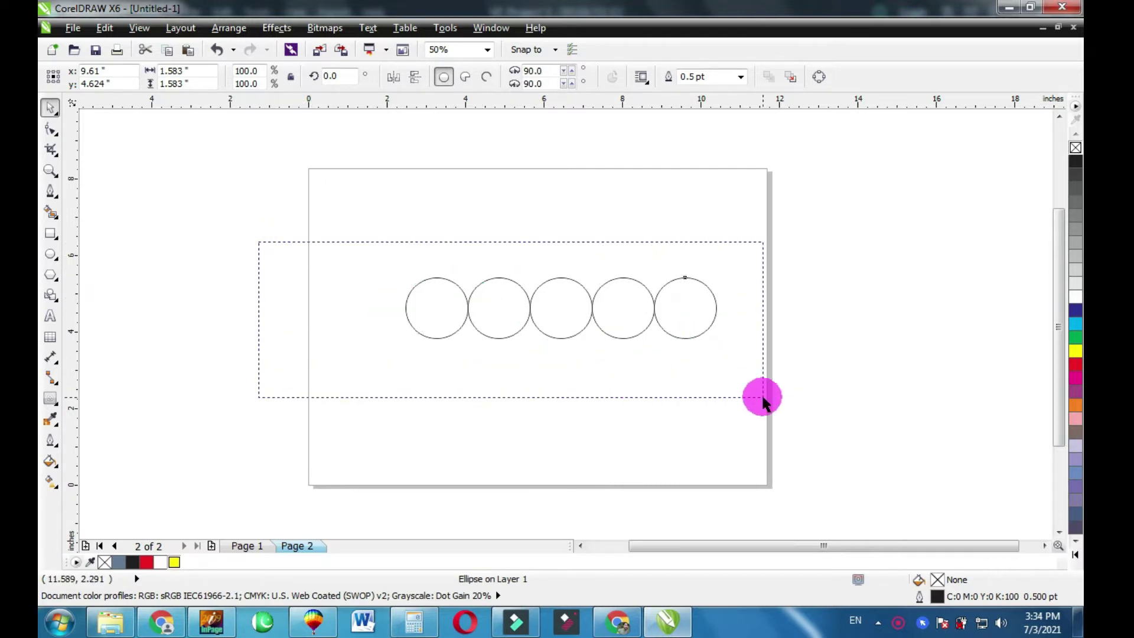
{"action": "left_click_drag", "start_coordinate": [438, 215], "coordinate": [787, 435]}
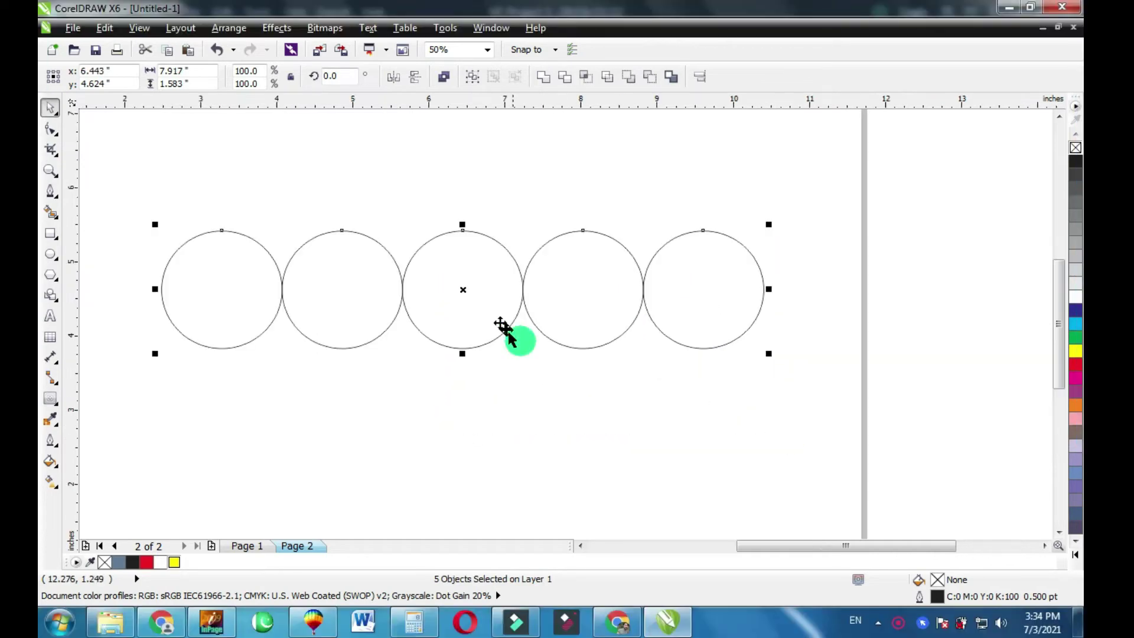
{"action": "left_click_drag", "start_coordinate": [449, 267], "coordinate": [448, 290]}
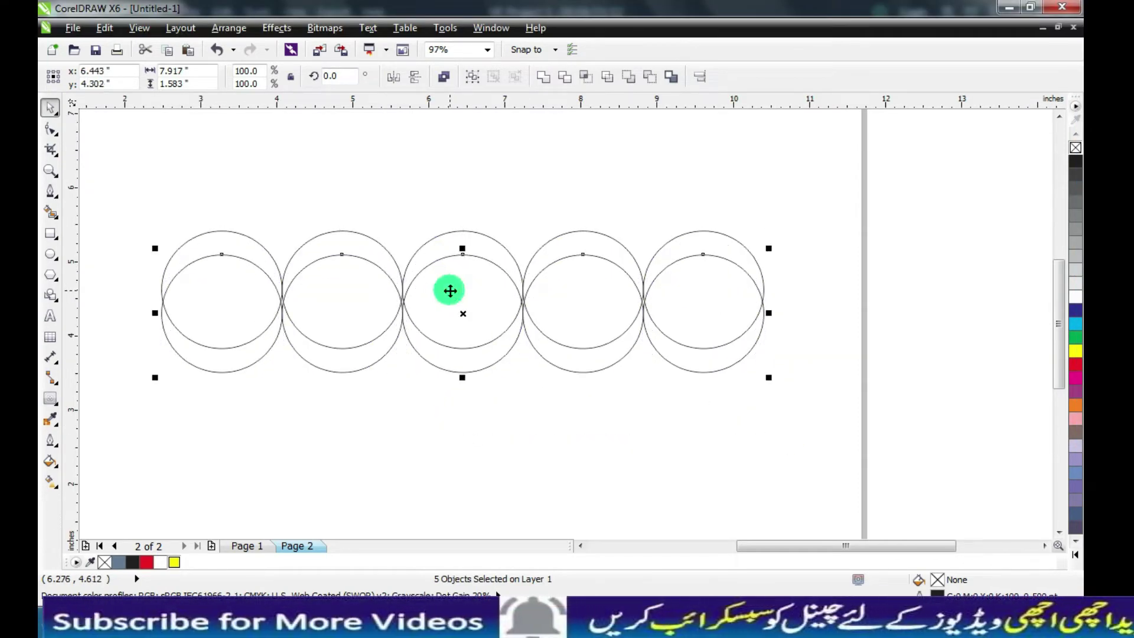
{"action": "left_click", "coordinate": [53, 211]}
{"action": "left_click", "coordinate": [225, 243]}
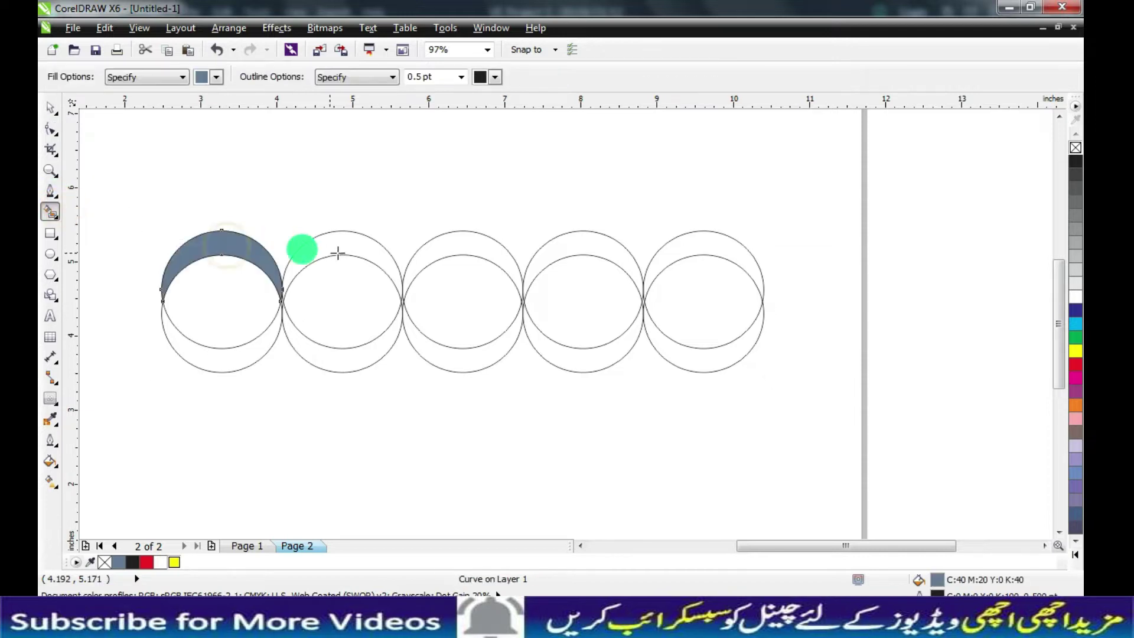
{"action": "left_click", "coordinate": [337, 253]}
Select and delete the leftover lower circles one by one.
{"action": "key", "text": "space"}
{"action": "left_click", "coordinate": [389, 354]}
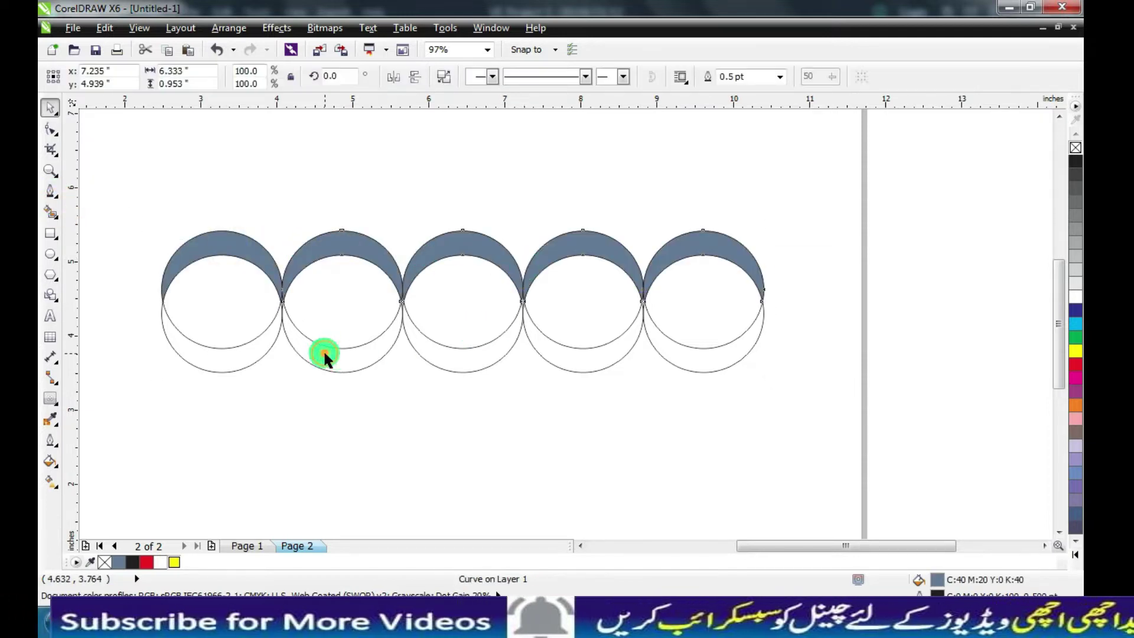
{"action": "key", "text": "Delete"}
{"action": "left_click", "coordinate": [243, 347]}
{"action": "key", "text": "Delete"}
{"action": "left_click", "coordinate": [345, 349]}
{"action": "key", "text": "Delete"}
{"action": "left_click", "coordinate": [539, 332]}
{"action": "key", "text": "Delete"}
{"action": "left_click", "coordinate": [654, 342]}
{"action": "key", "text": "Delete"}
Delete the fourth, fifth, third and first lower circle outlines through the right-click menu.
{"action": "right_click", "coordinate": [593, 332]}
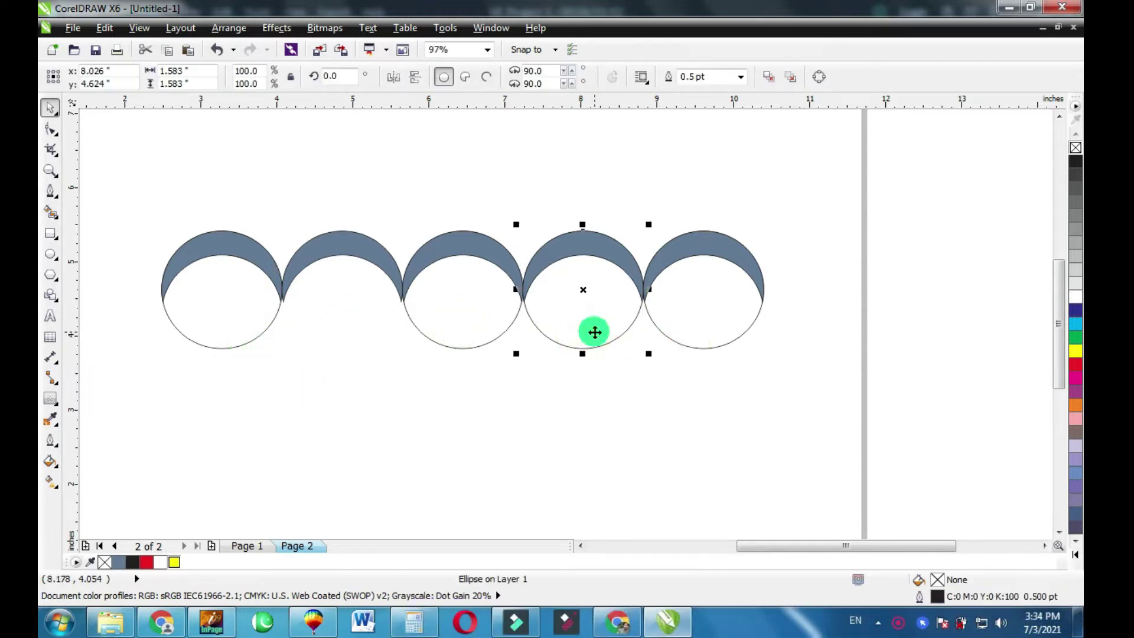
{"action": "left_click", "coordinate": [638, 181]}
{"action": "left_click", "coordinate": [672, 307]}
{"action": "left_click", "coordinate": [437, 333], "text": "shift"}
{"action": "left_click", "coordinate": [228, 314], "text": "shift"}
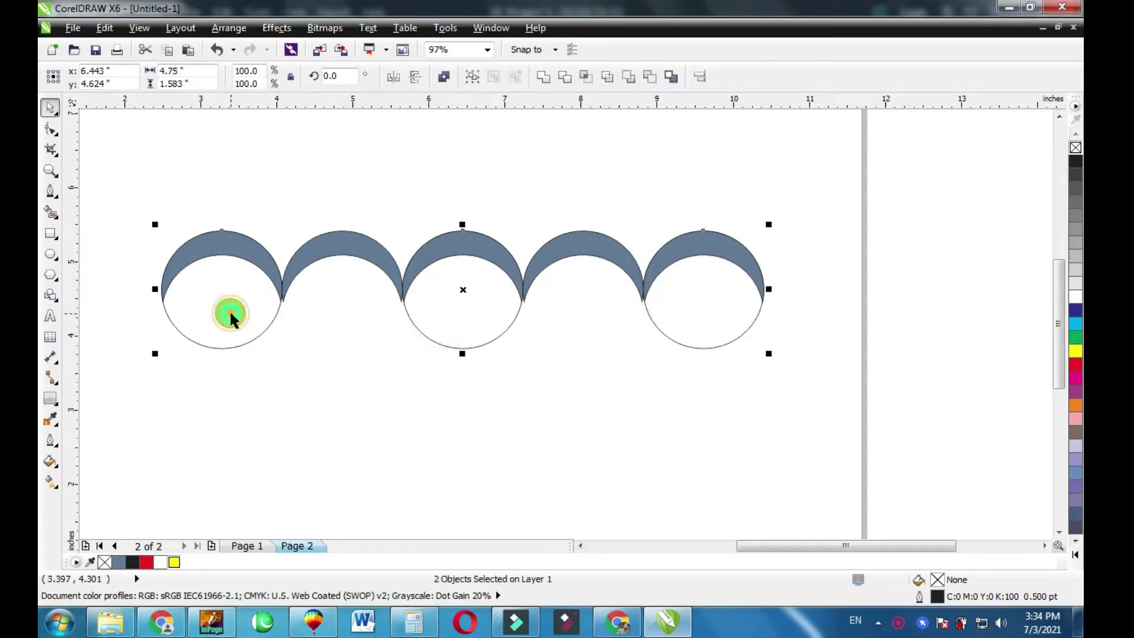
{"action": "right_click", "coordinate": [262, 315]}
{"action": "left_click", "coordinate": [314, 157]}
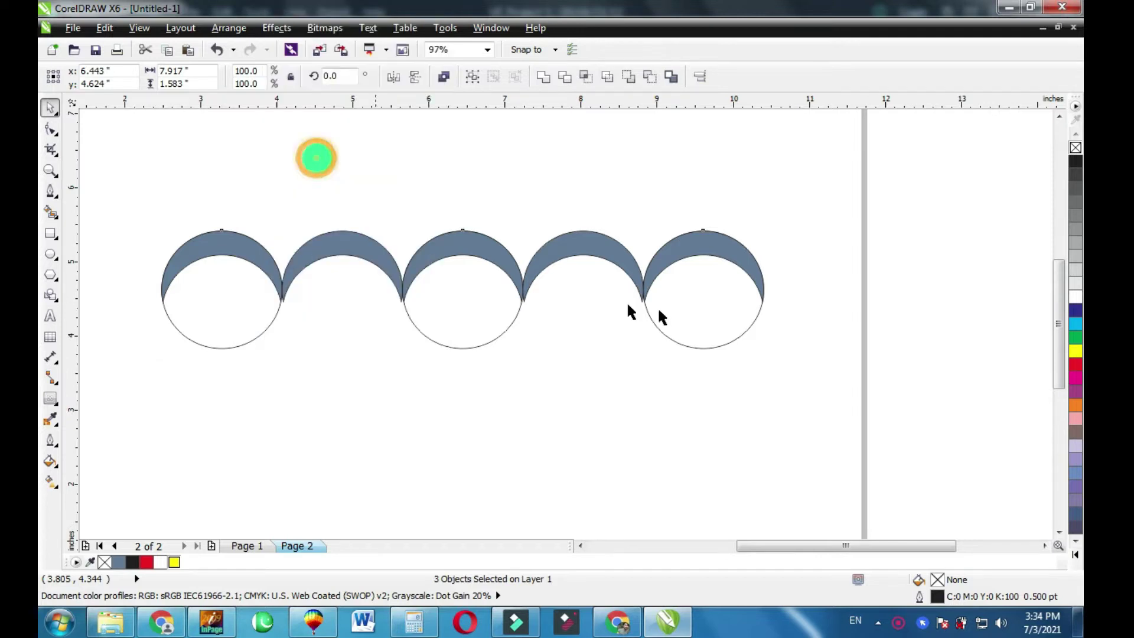
{"action": "left_click", "coordinate": [686, 312]}
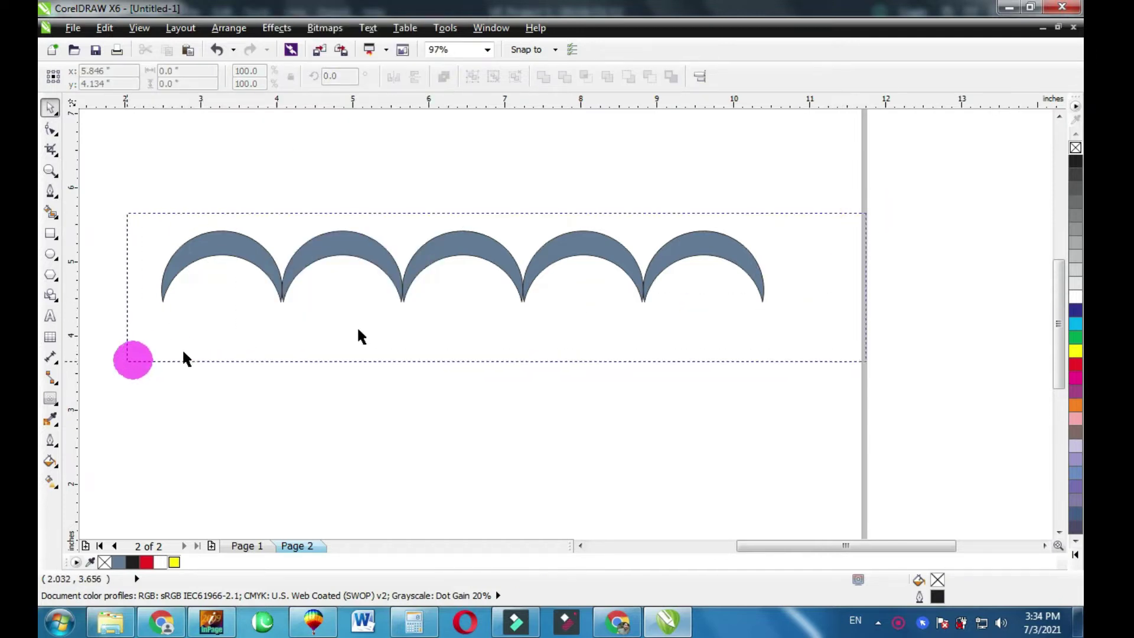
Remove the outline from the blue-grey crescents and switch the page to portrait.
{"action": "left_click_drag", "start_coordinate": [863, 215], "coordinate": [131, 359]}
{"action": "right_click", "coordinate": [1075, 149]}
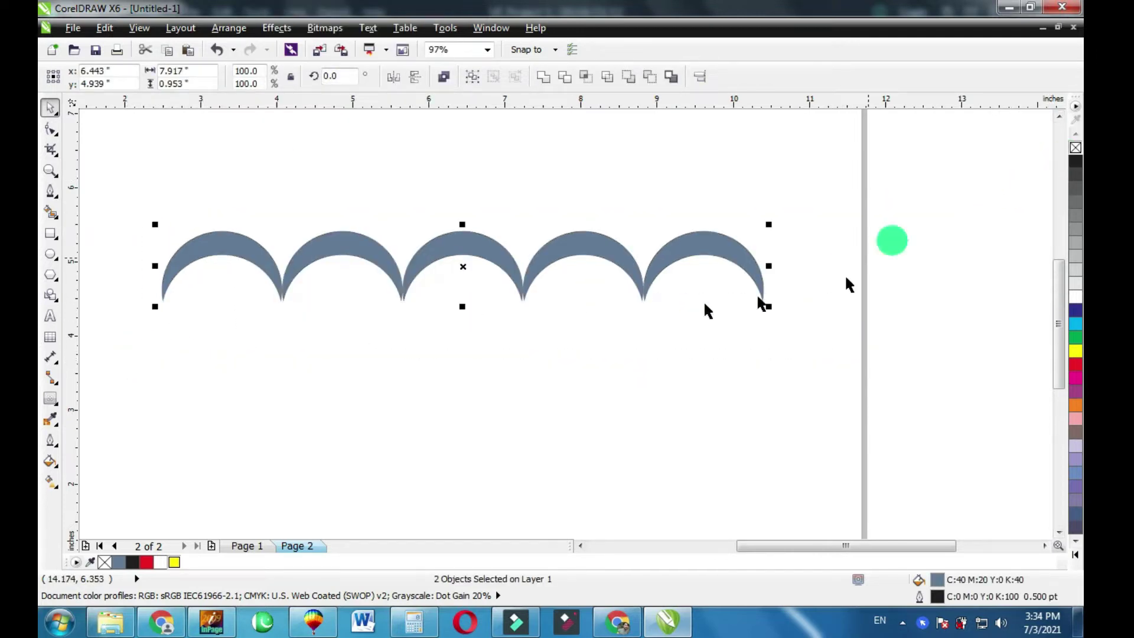
{"action": "scroll", "coordinate": [521, 322], "scroll_direction": "down", "scroll_amount": 1}
{"action": "scroll", "coordinate": [521, 320], "scroll_direction": "down", "scroll_amount": 1}
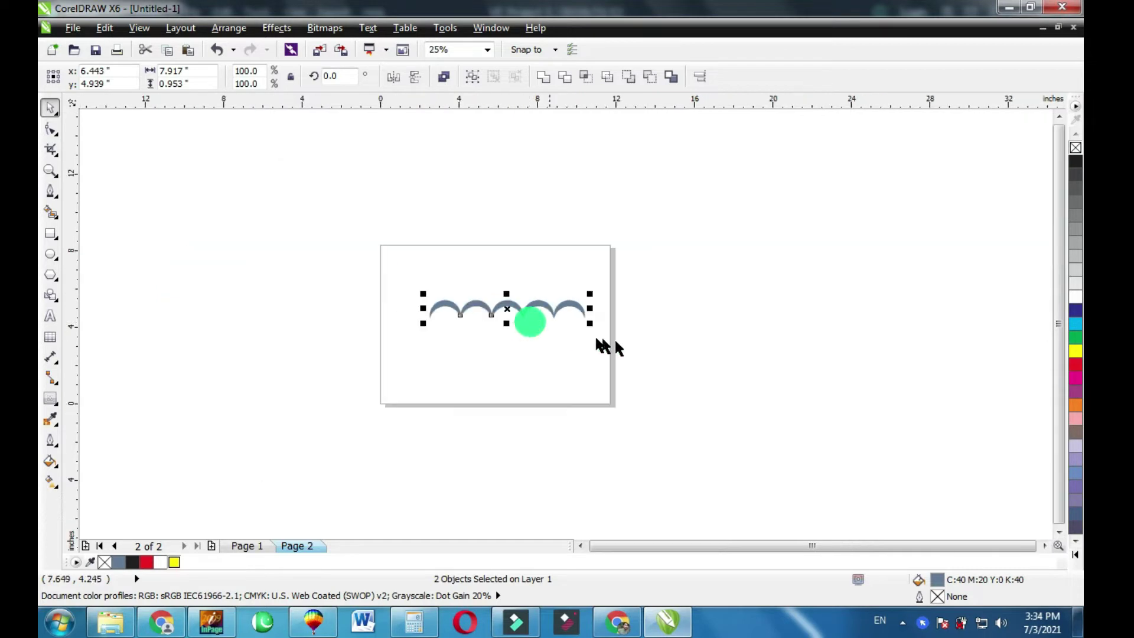
{"action": "scroll", "coordinate": [523, 316], "scroll_direction": "up", "scroll_amount": 1}
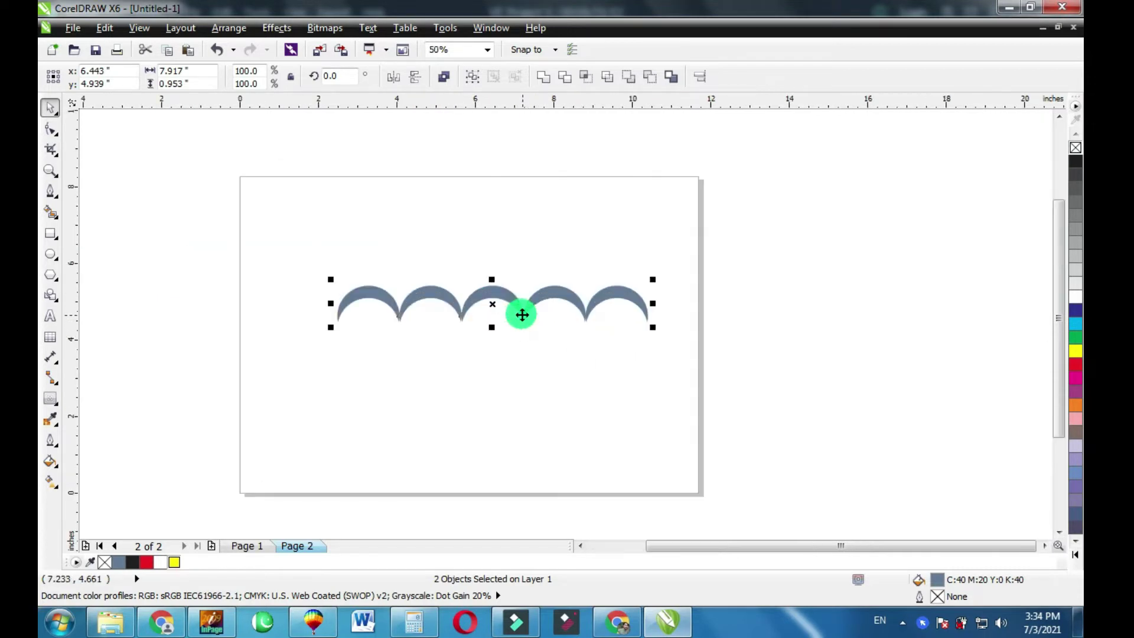
{"action": "left_click", "coordinate": [206, 162]}
{"action": "left_click", "coordinate": [292, 79]}
Scale the crescent row down to 6.333 inches wide.
{"action": "left_click", "coordinate": [573, 278]}
{"action": "left_click_drag", "start_coordinate": [625, 303], "coordinate": [593, 303]}
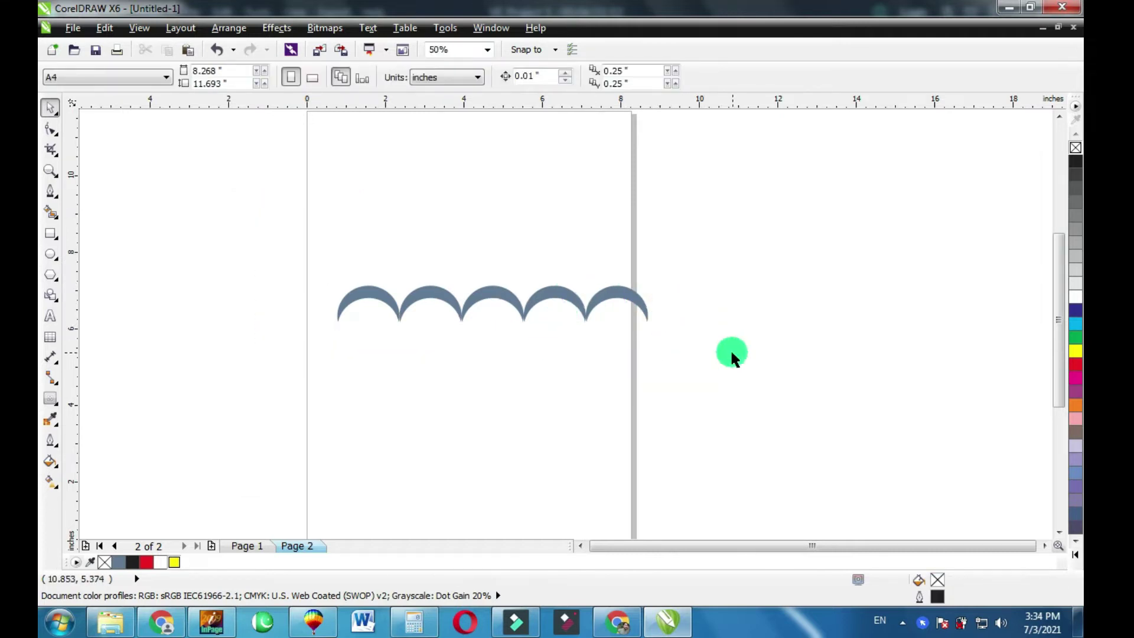
{"action": "scroll", "coordinate": [730, 348], "scroll_direction": "down", "scroll_amount": 2}
{"action": "key", "text": "F4"}
{"action": "scroll", "coordinate": [685, 349], "scroll_direction": "down", "scroll_amount": 2}
{"action": "left_click_drag", "start_coordinate": [354, 246], "coordinate": [911, 394]}
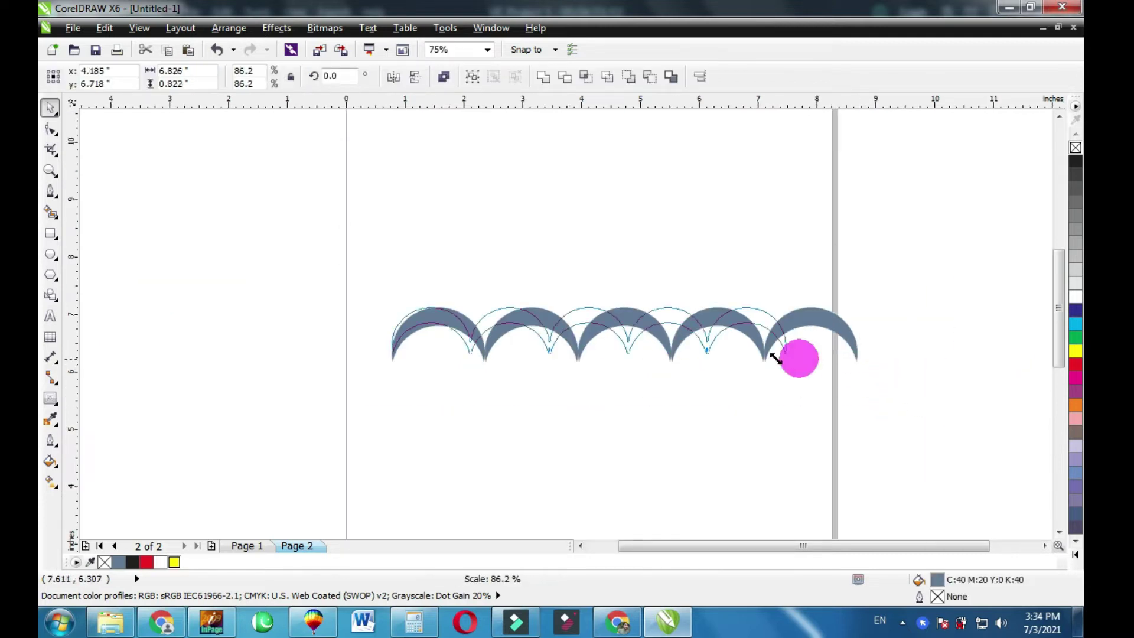
{"action": "left_click_drag", "start_coordinate": [862, 367], "coordinate": [769, 359]}
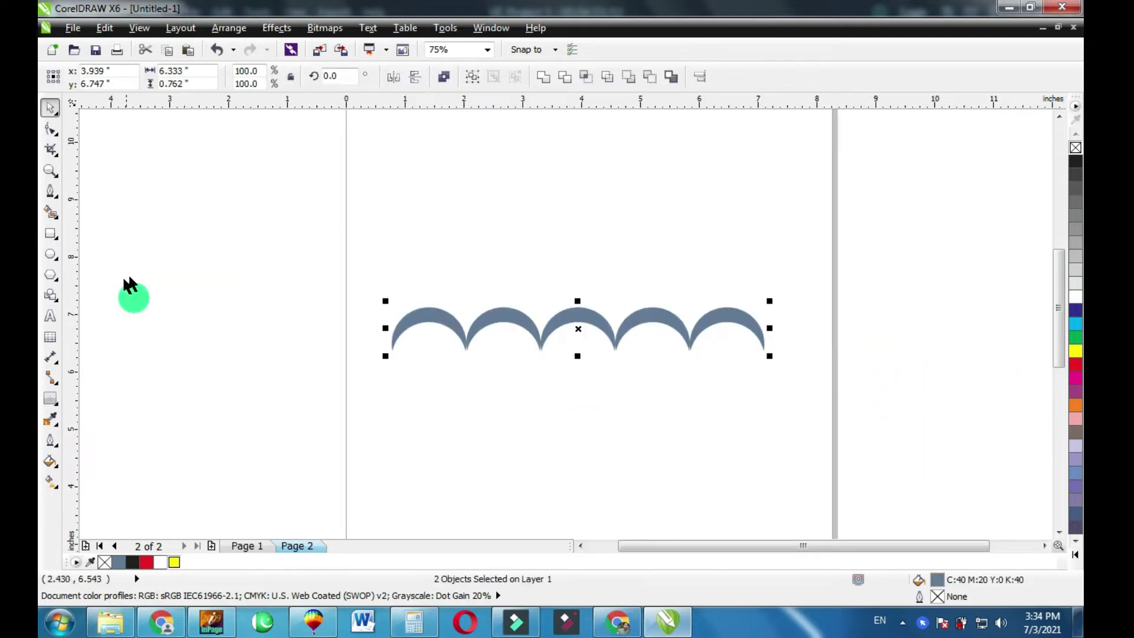
Draw a vertical shaft line from above the crescent row to below it.
{"action": "left_click", "coordinate": [50, 191]}
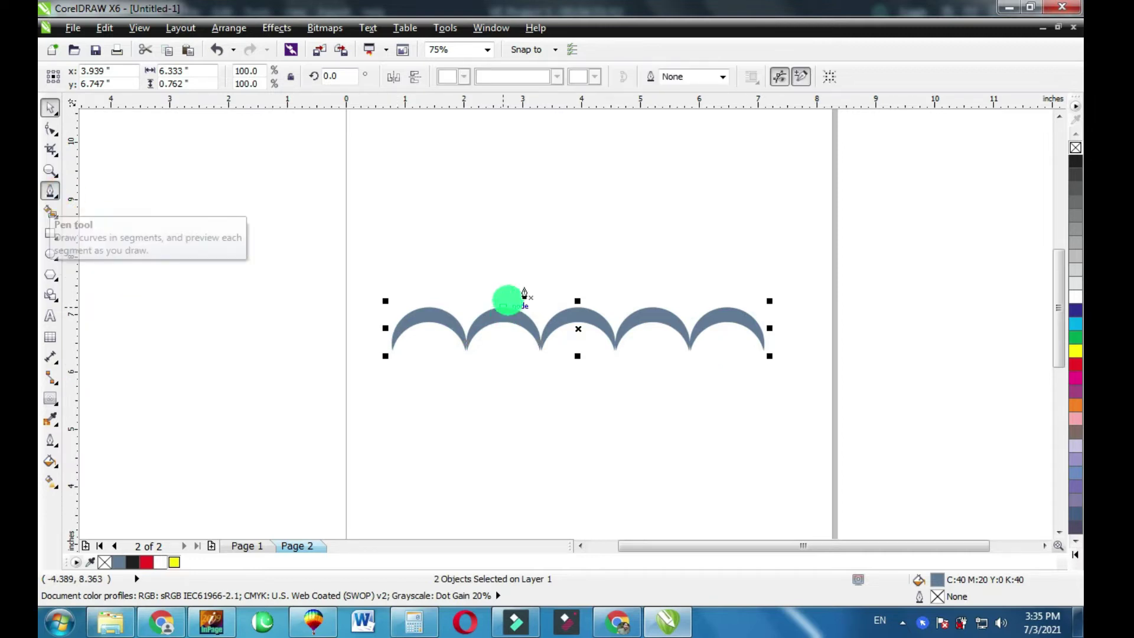
{"action": "left_click", "coordinate": [584, 228]}
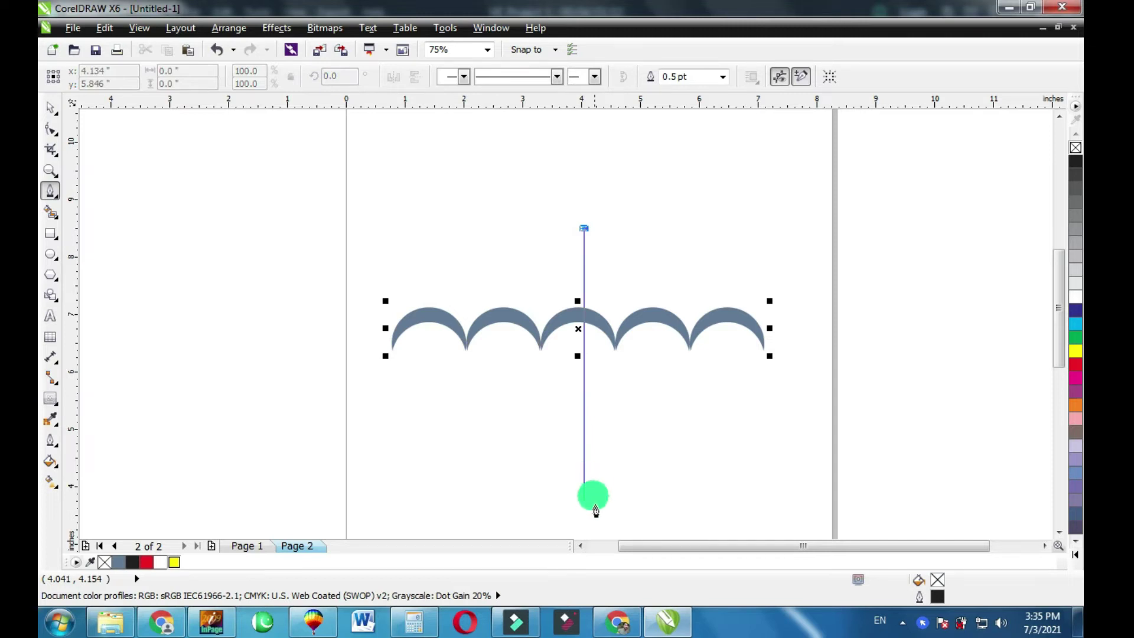
{"action": "left_click", "coordinate": [596, 511]}
{"action": "key", "text": "space"}
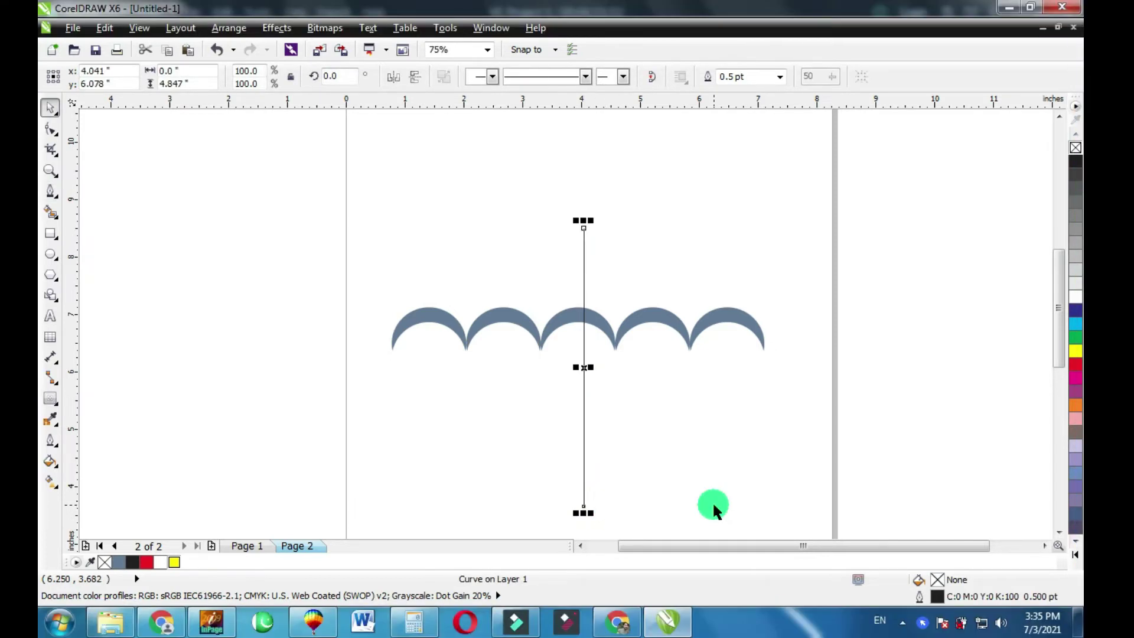
{"action": "scroll", "coordinate": [712, 501], "scroll_direction": "down", "scroll_amount": 2}
{"action": "left_click", "coordinate": [773, 500]}
{"action": "scroll", "coordinate": [774, 520], "scroll_direction": "down", "scroll_amount": 2}
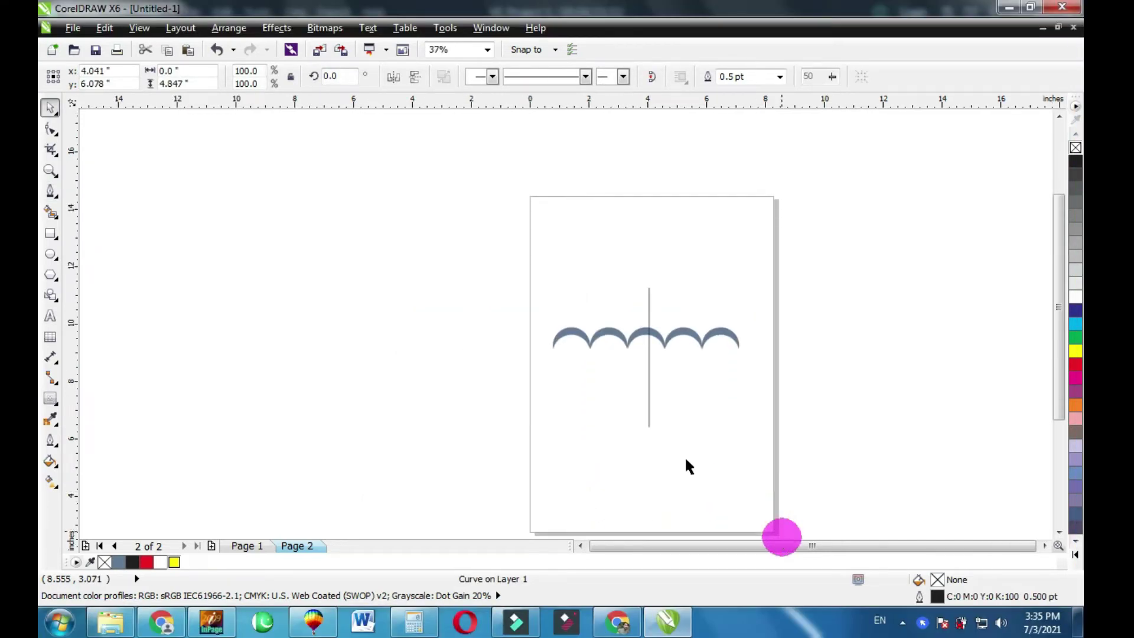
Stretch the shaft further down and up, and select it with the scalloped edge for centring.
{"action": "left_click", "coordinate": [649, 397]}
{"action": "left_click_drag", "start_coordinate": [650, 429], "coordinate": [648, 448]}
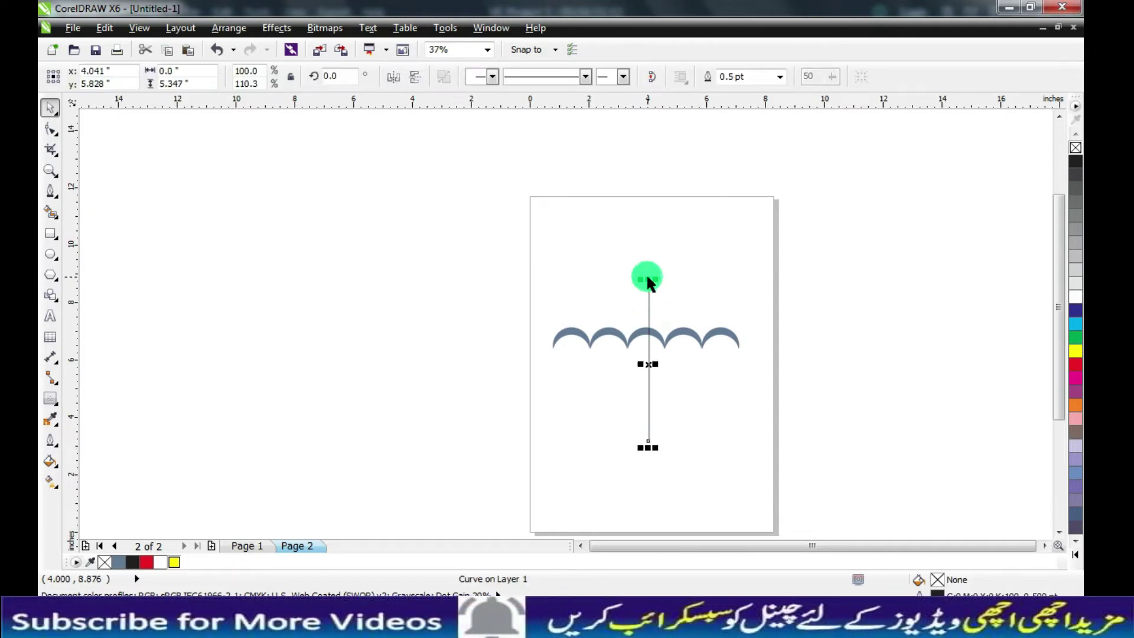
{"action": "mouse_move", "coordinate": [648, 279]}
{"action": "left_mouse_down"}
{"action": "mouse_move", "coordinate": [646, 250]}
{"action": "mouse_move", "coordinate": [648, 265]}
{"action": "left_mouse_up"}
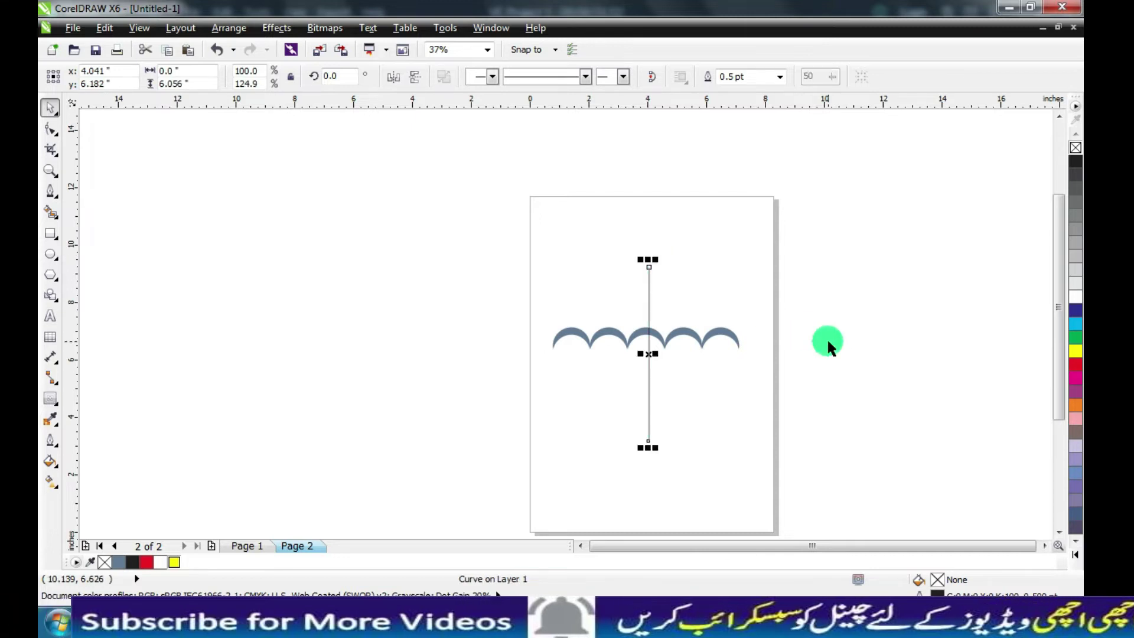
{"action": "scroll", "coordinate": [827, 345], "scroll_direction": "up", "scroll_amount": 2}
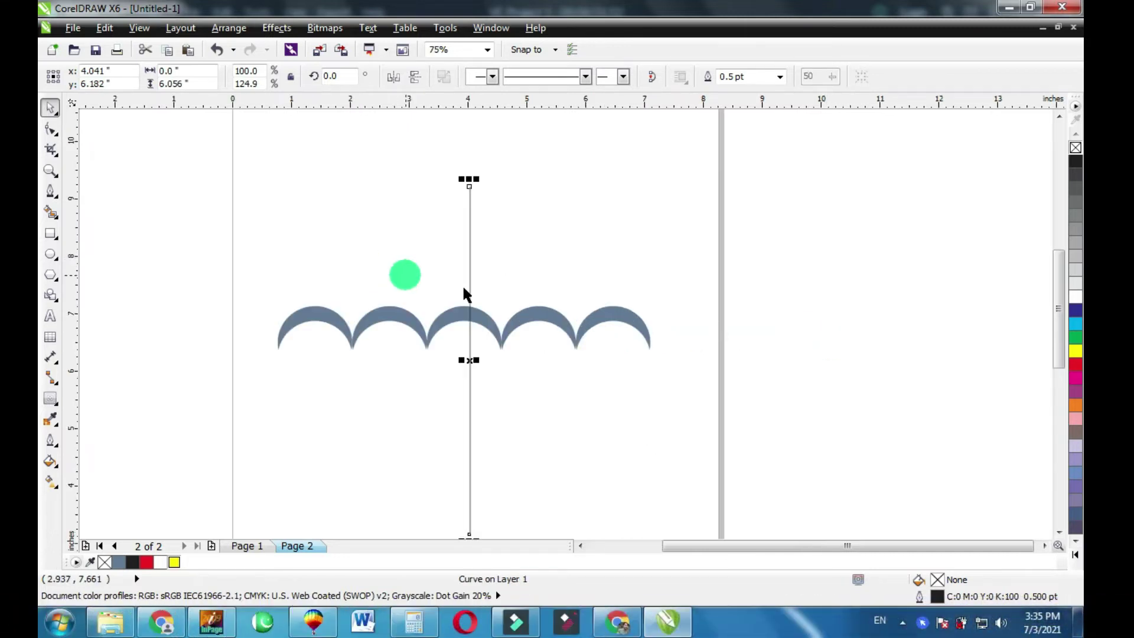
{"action": "left_click_drag", "start_coordinate": [236, 256], "coordinate": [682, 383]}
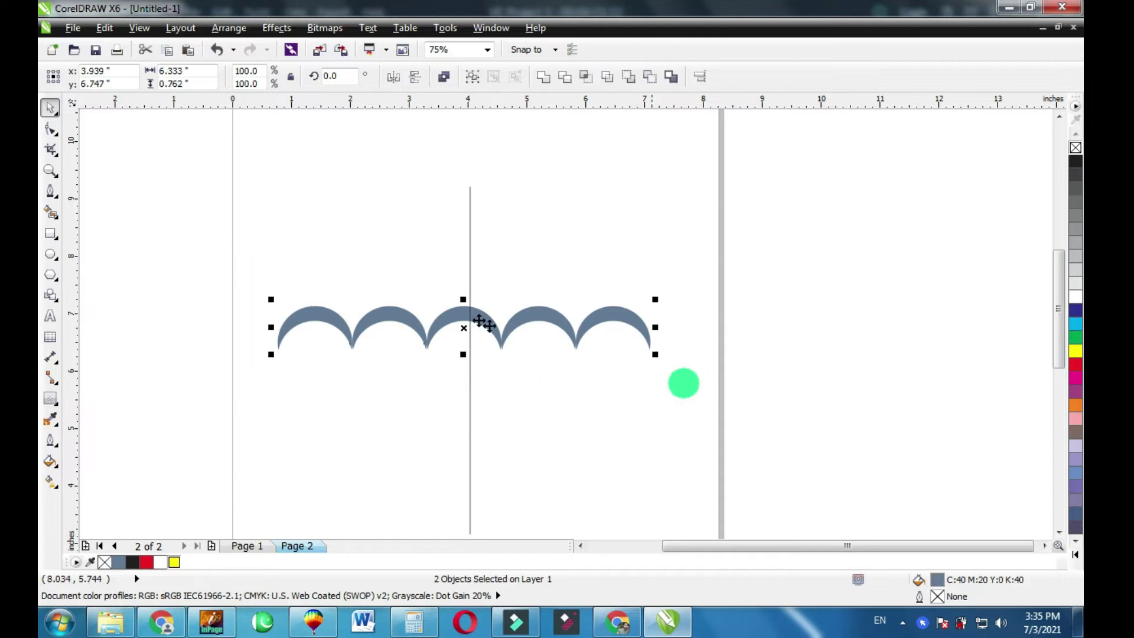
{"action": "left_click", "coordinate": [470, 269]}
{"action": "left_click", "coordinate": [484, 320], "text": "shift"}
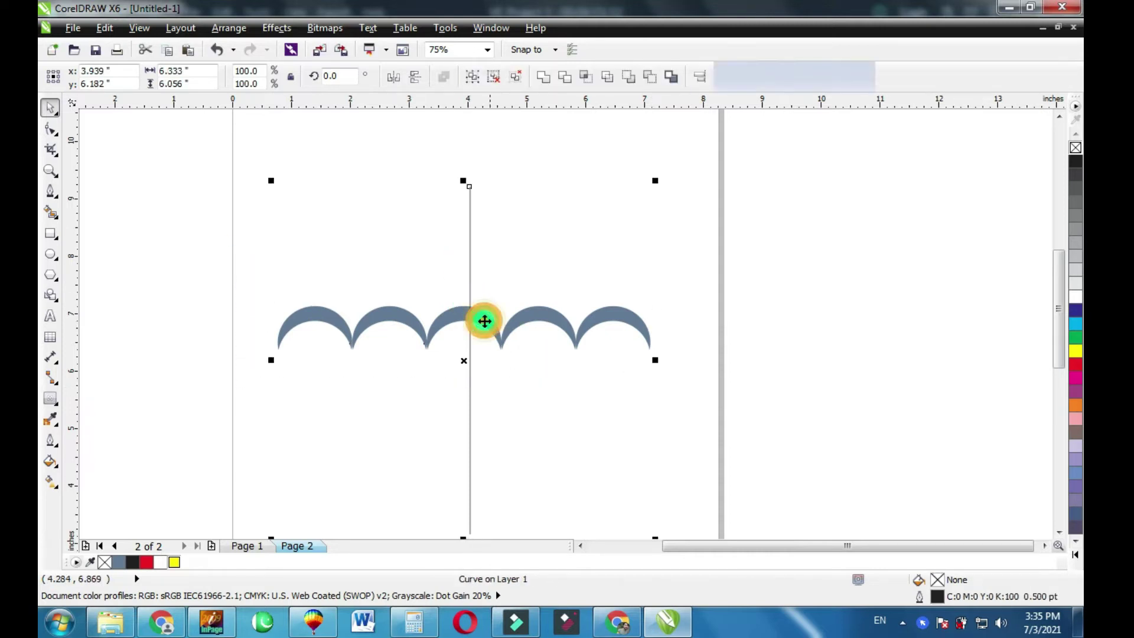
{"action": "left_click", "coordinate": [495, 324]}
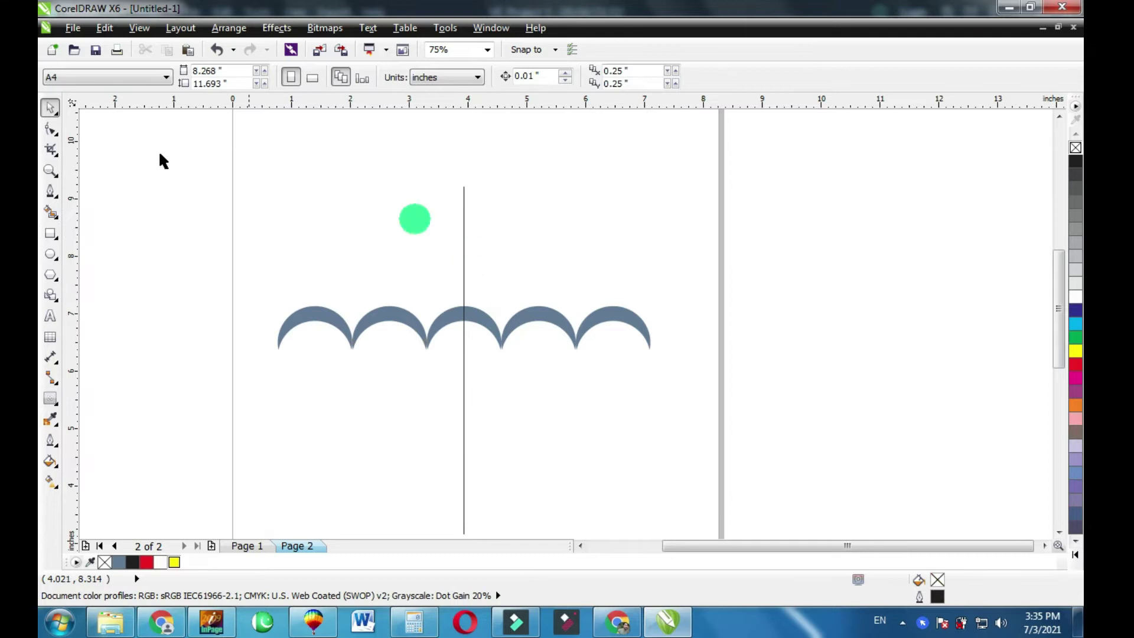
Draw a Bezier arc from the scallop row's left end over the shaft top to its right end, then reshape its nodes.
{"action": "left_click", "coordinate": [56, 191]}
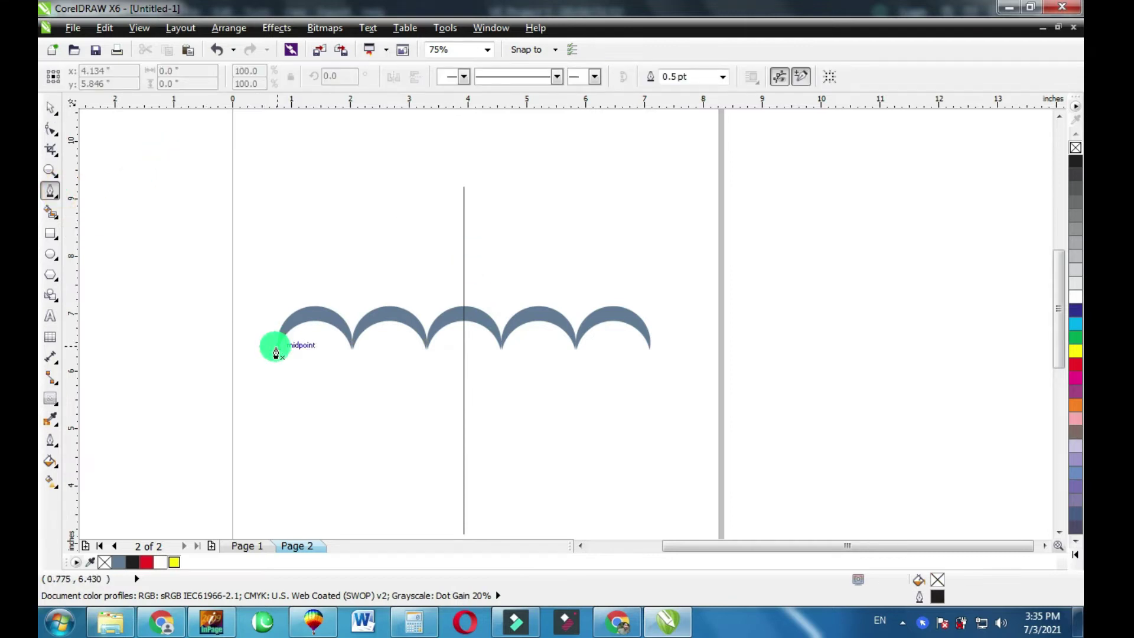
{"action": "left_click", "coordinate": [278, 349]}
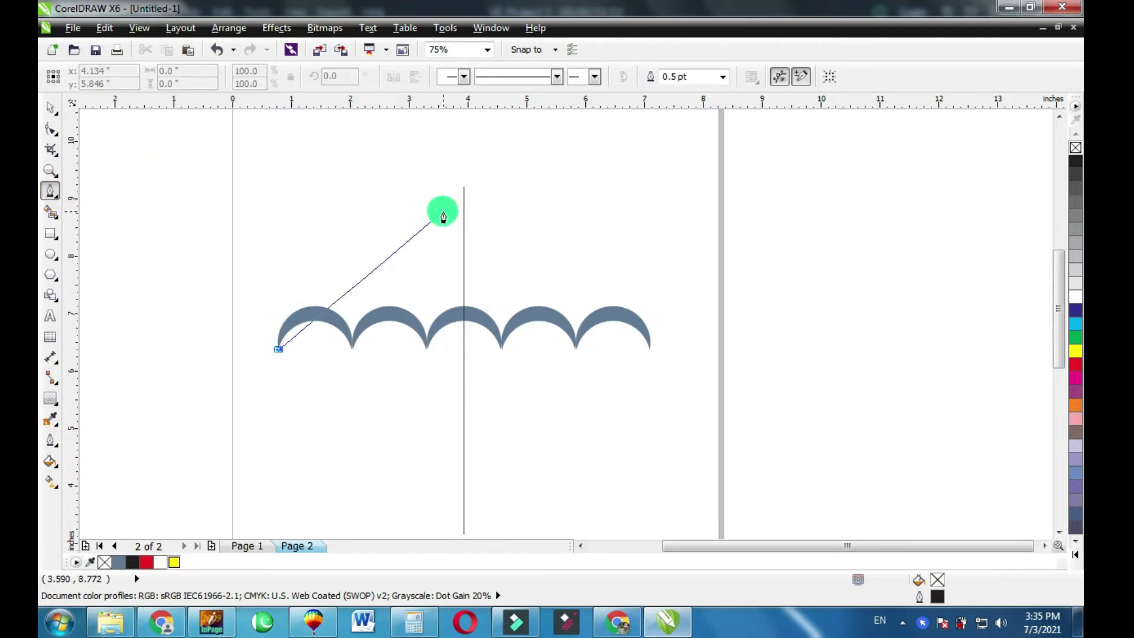
{"action": "left_click_drag", "start_coordinate": [464, 192], "coordinate": [679, 152]}
{"action": "left_click", "coordinate": [466, 262]}
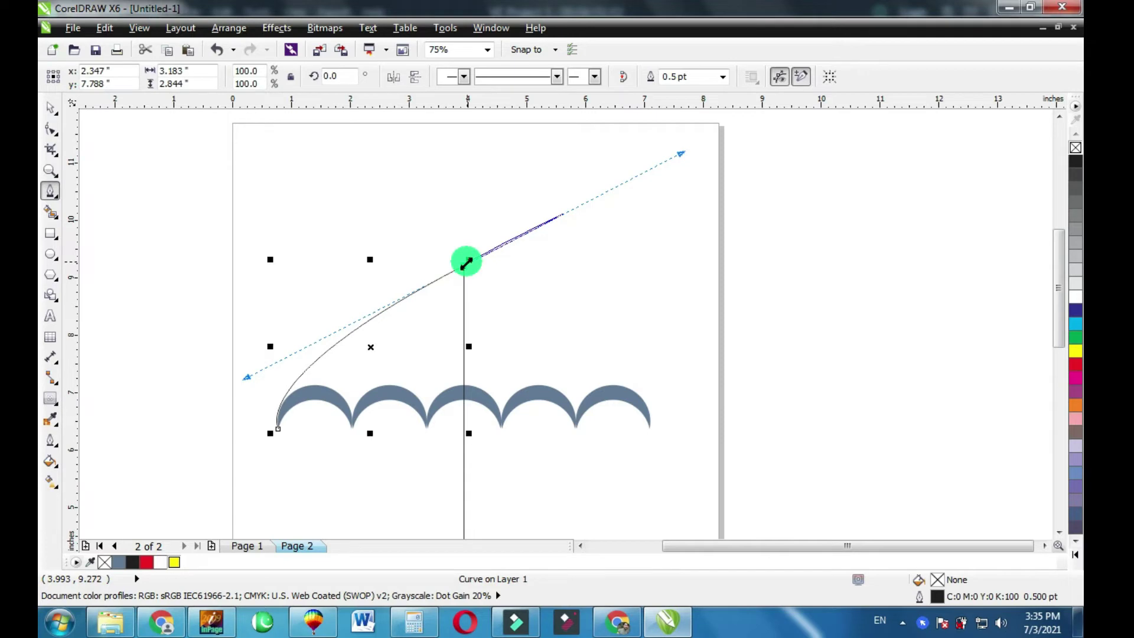
{"action": "mouse_move", "coordinate": [652, 427]}
{"action": "left_mouse_down"}
{"action": "mouse_move", "coordinate": [651, 489]}
{"action": "mouse_move", "coordinate": [645, 470]}
{"action": "left_mouse_up"}
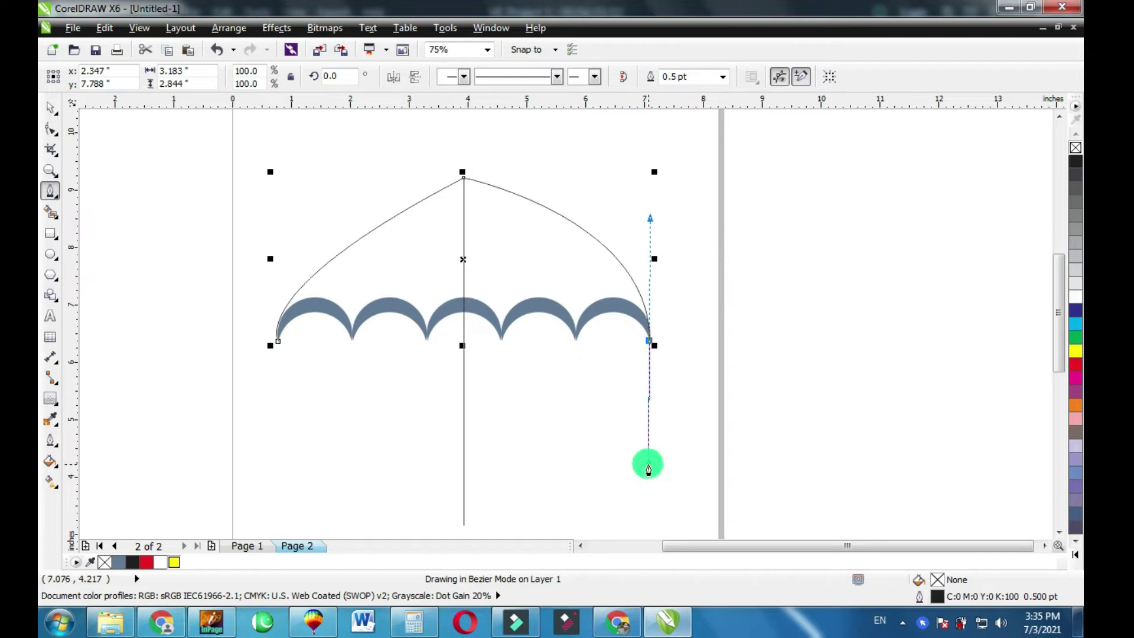
{"action": "key", "text": "space"}
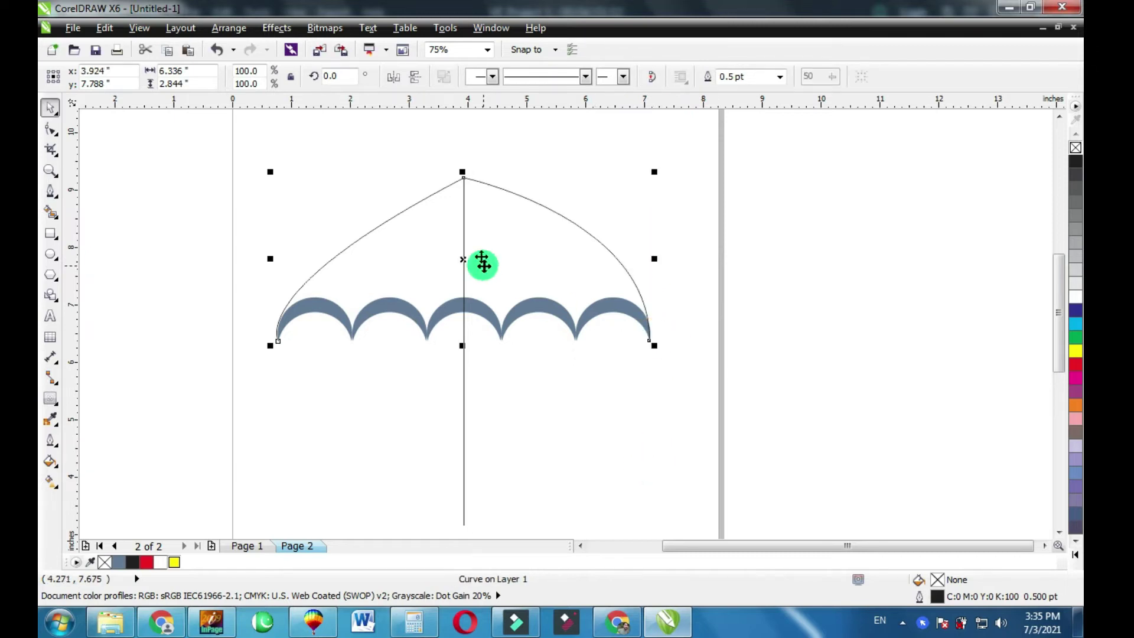
{"action": "double_click", "coordinate": [421, 195]}
{"action": "left_click", "coordinate": [464, 178]}
{"action": "left_click_drag", "start_coordinate": [245, 289], "coordinate": [260, 228]}
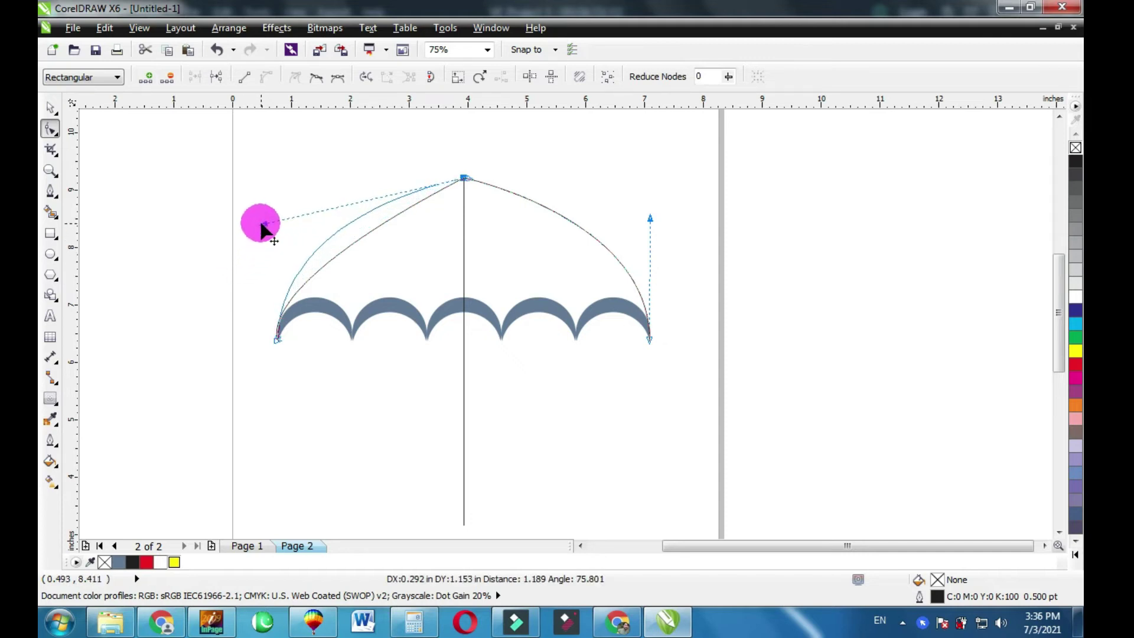
{"action": "left_click", "coordinate": [50, 191]}
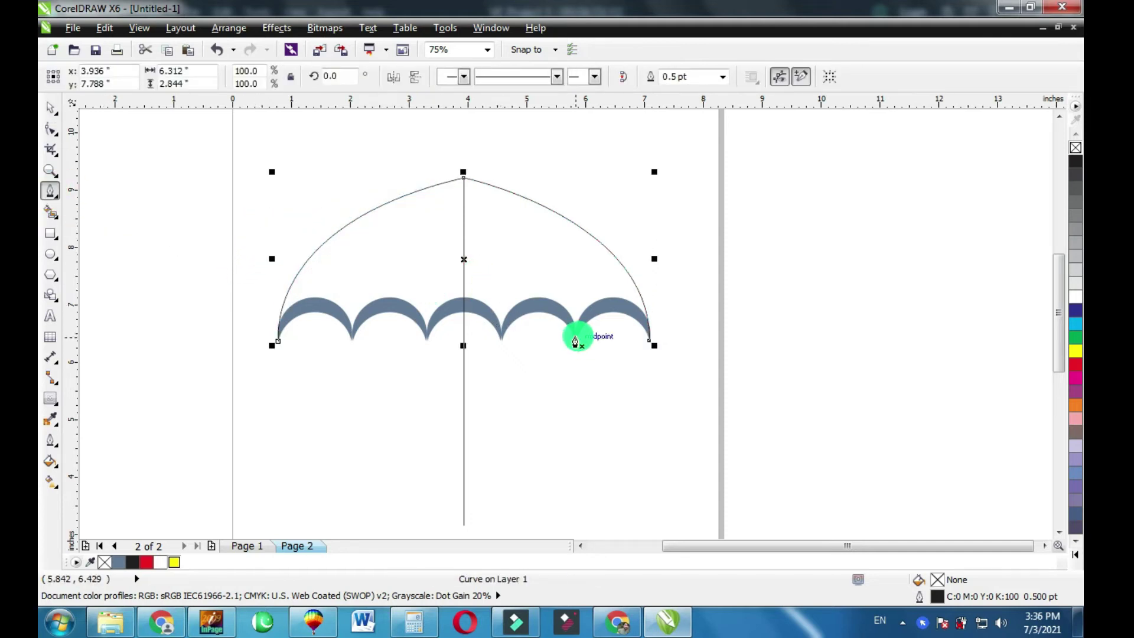
Draw curved ribs from the fourth and second scallop points up to the top tip.
{"action": "left_click", "coordinate": [549, 298]}
{"action": "key", "text": "ctrl+z"}
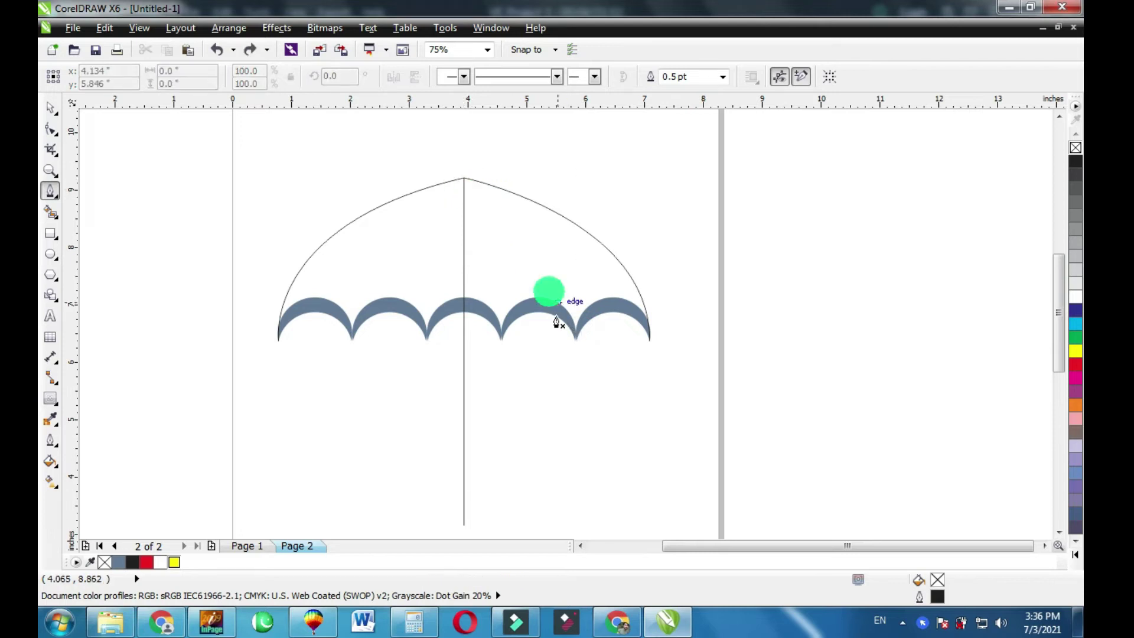
{"action": "left_click", "coordinate": [577, 341]}
{"action": "mouse_move", "coordinate": [464, 177]}
{"action": "left_mouse_down"}
{"action": "mouse_move", "coordinate": [403, 149]}
{"action": "mouse_move", "coordinate": [330, 149]}
{"action": "mouse_move", "coordinate": [340, 144]}
{"action": "left_mouse_up"}
{"action": "left_click", "coordinate": [464, 256]}
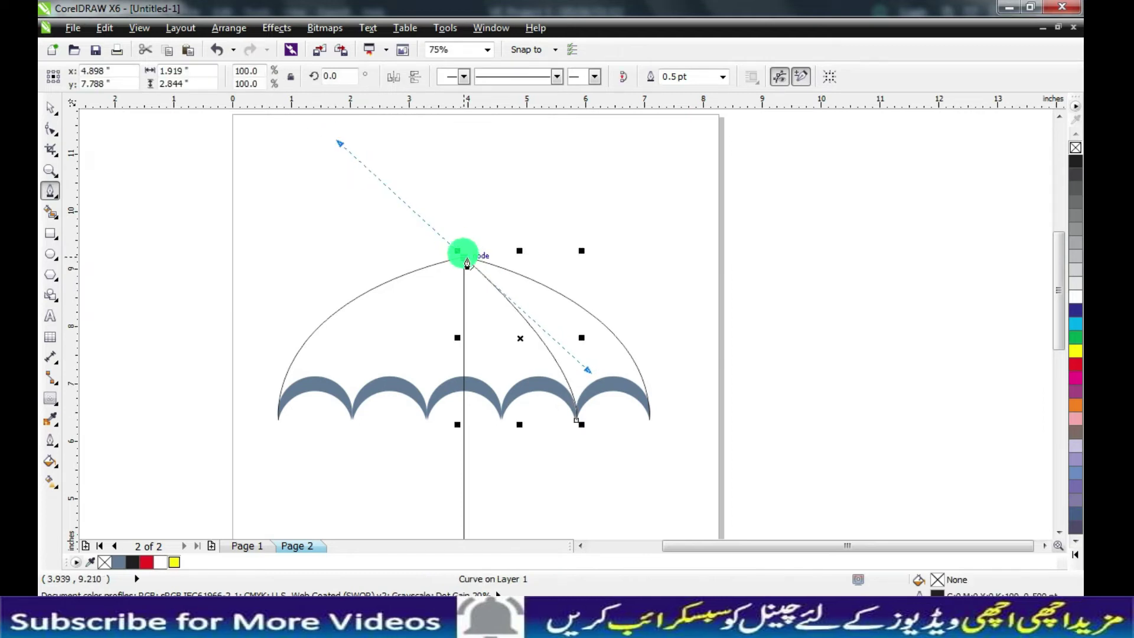
{"action": "left_click", "coordinate": [461, 264]}
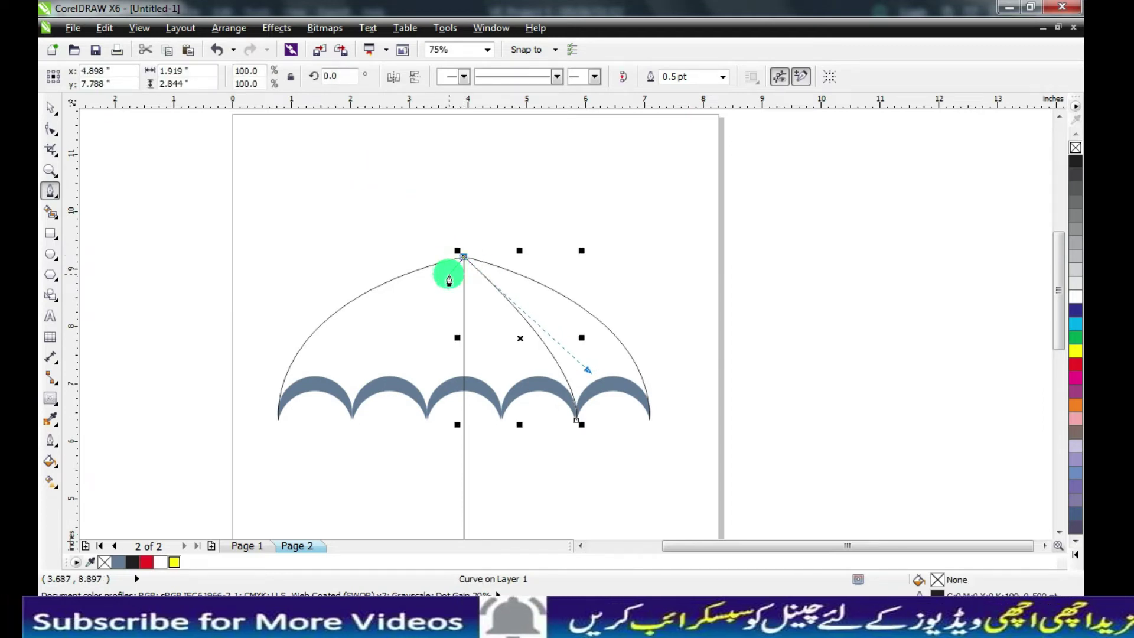
{"action": "left_click", "coordinate": [353, 412]}
{"action": "mouse_move", "coordinate": [464, 256]}
{"action": "left_mouse_down"}
{"action": "mouse_move", "coordinate": [528, 248]}
{"action": "mouse_move", "coordinate": [597, 204]}
{"action": "left_mouse_up"}
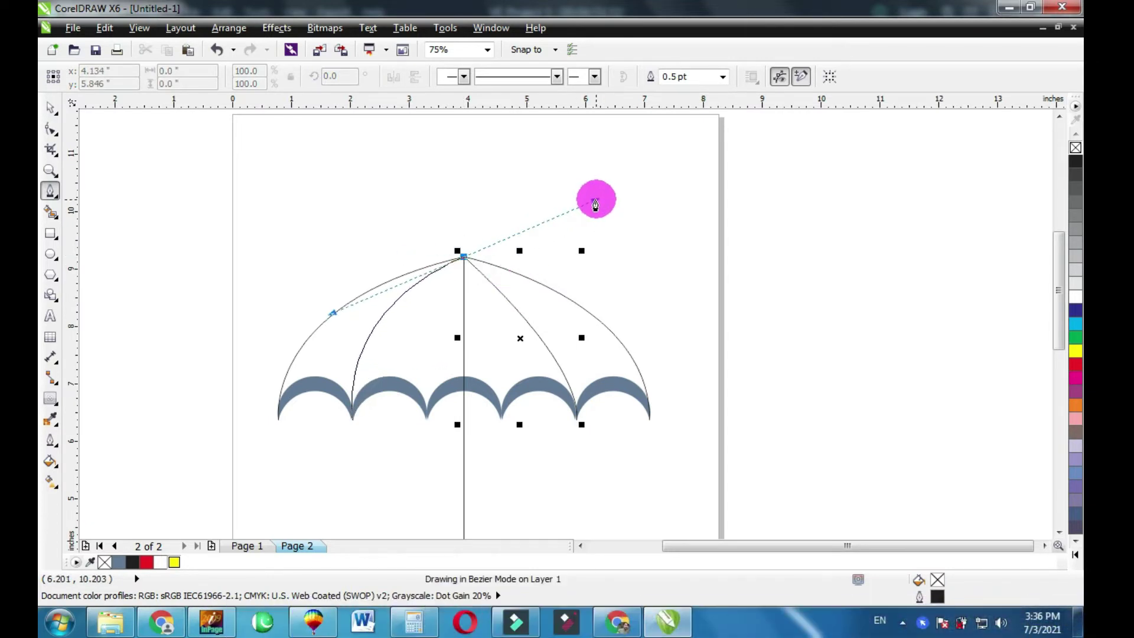
{"action": "left_click", "coordinate": [463, 255]}
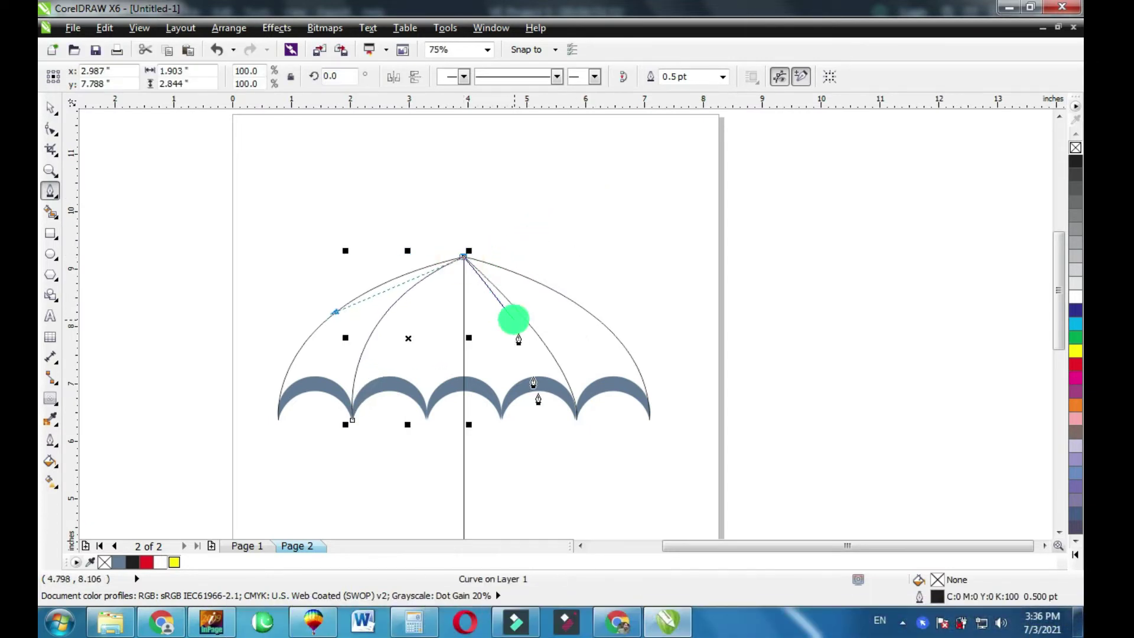
{"action": "key", "text": "F10"}
Snap the right rib's bottom node onto the scallop tip and adjust its curvature.
{"action": "key", "text": "F2"}
{"action": "left_click_drag", "start_coordinate": [453, 331], "coordinate": [683, 463]}
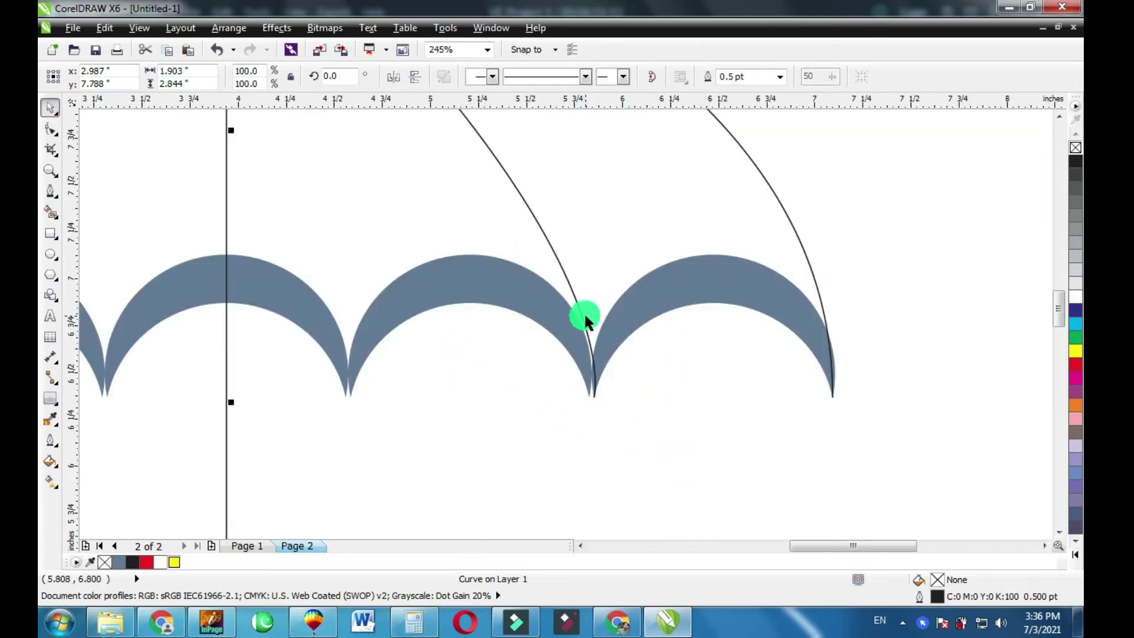
{"action": "left_click", "coordinate": [593, 396]}
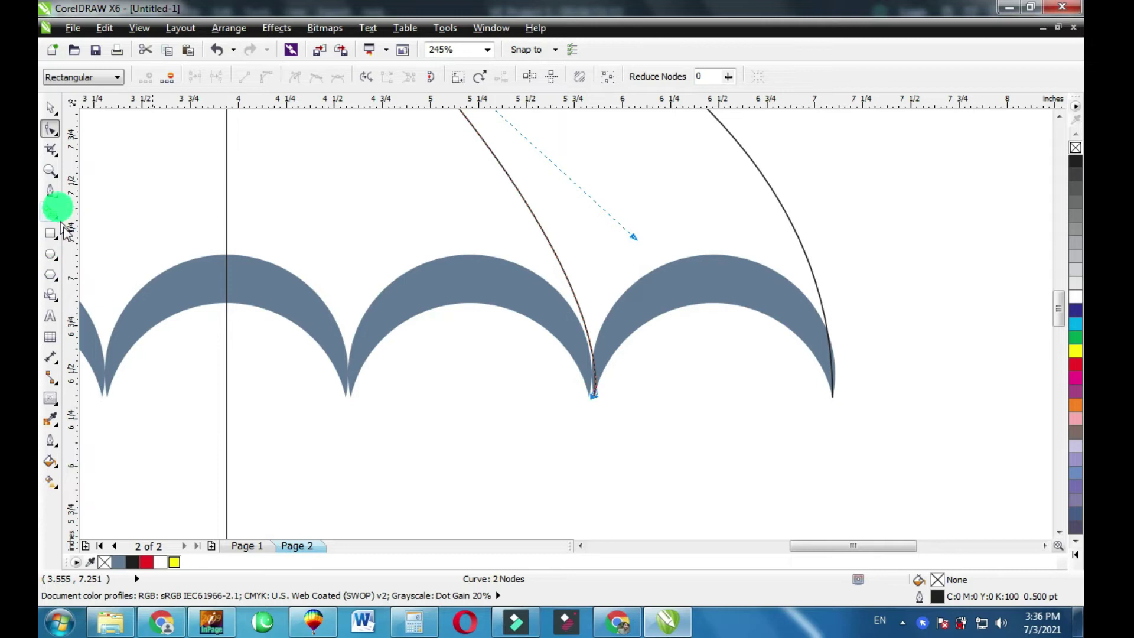
{"action": "left_click", "coordinate": [50, 170]}
{"action": "left_click_drag", "start_coordinate": [509, 322], "coordinate": [644, 417]}
{"action": "left_click", "coordinate": [51, 129]}
{"action": "left_click", "coordinate": [492, 350]}
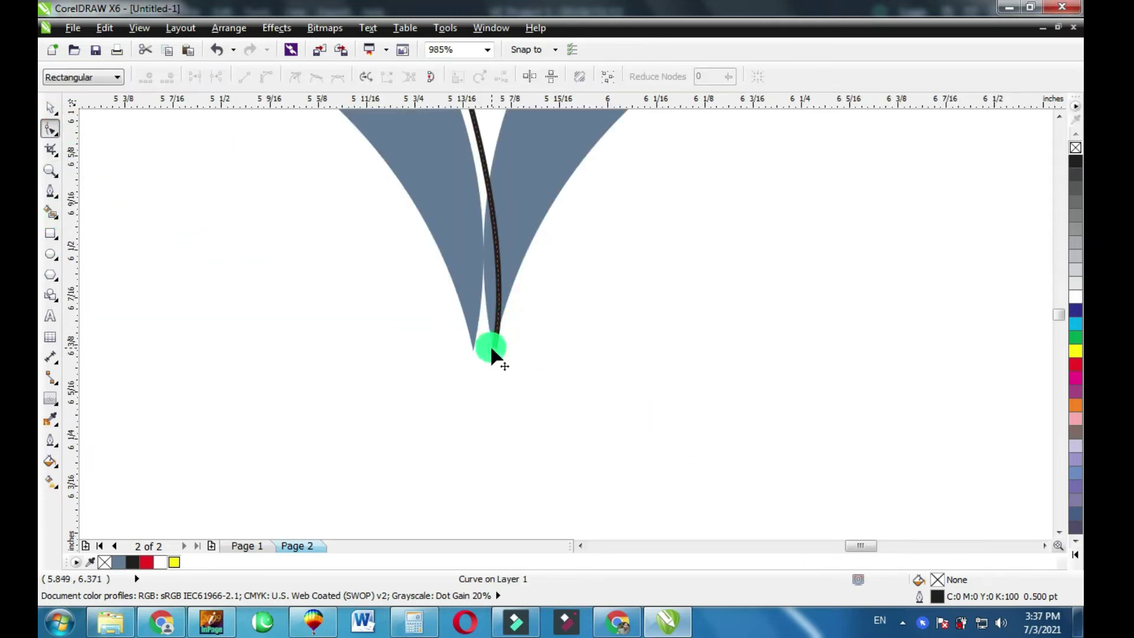
{"action": "left_click_drag", "start_coordinate": [491, 350], "coordinate": [478, 342]}
{"action": "key", "text": "F3"}
{"action": "key", "text": "F3"}
{"action": "key", "text": "F3"}
{"action": "mouse_move", "coordinate": [578, 288]}
{"action": "left_mouse_down"}
{"action": "mouse_move", "coordinate": [570, 240]}
{"action": "mouse_move", "coordinate": [576, 249]}
{"action": "left_mouse_up"}
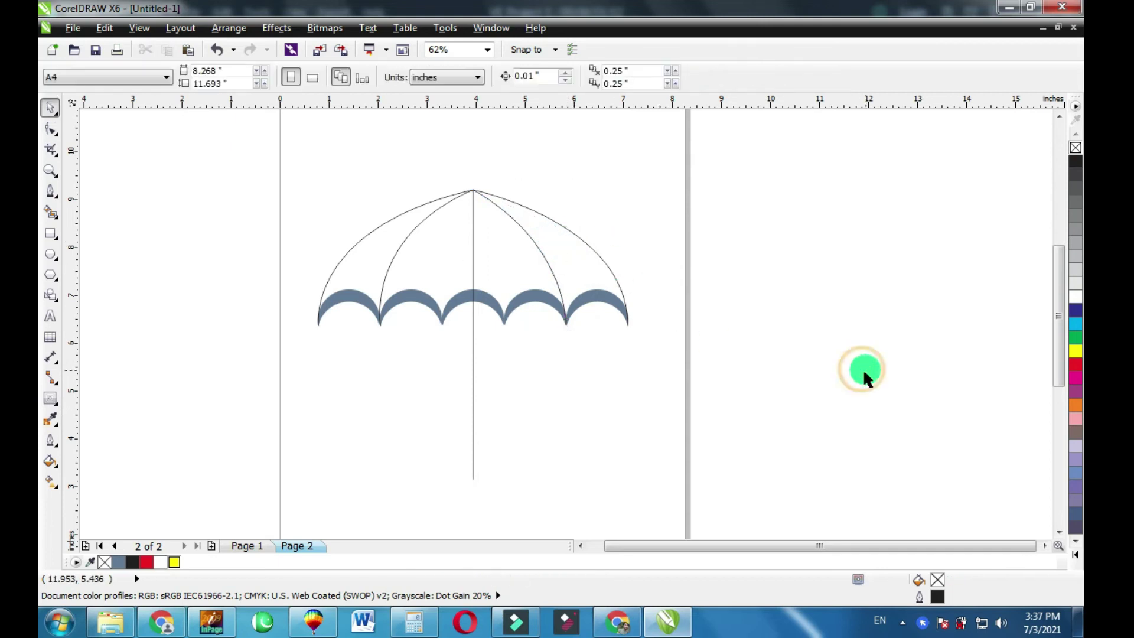
Draw a curved rib from the scallop join right of the shaft up to the apex.
{"action": "key", "text": "F4"}
{"action": "left_click", "coordinate": [50, 190]}
{"action": "left_click_drag", "start_coordinate": [611, 307], "coordinate": [611, 316]}
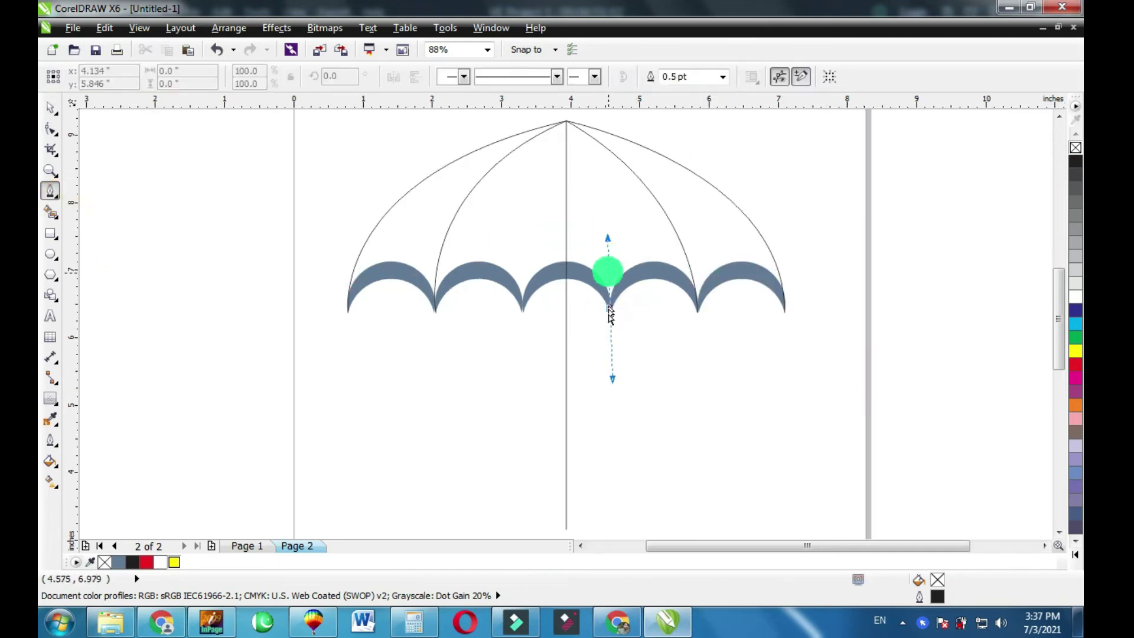
{"action": "left_click_drag", "start_coordinate": [612, 382], "coordinate": [612, 381]}
{"action": "left_click", "coordinate": [610, 318]}
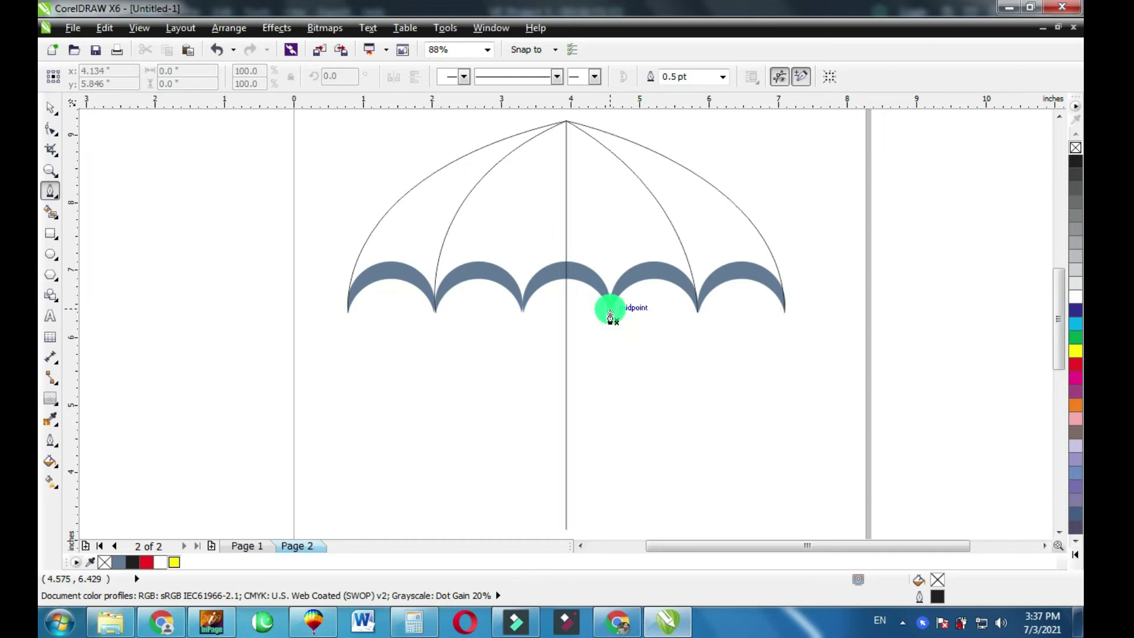
{"action": "mouse_move", "coordinate": [566, 121]}
{"action": "left_mouse_down"}
{"action": "mouse_move", "coordinate": [551, 156]}
{"action": "mouse_move", "coordinate": [521, 157]}
{"action": "left_mouse_up"}
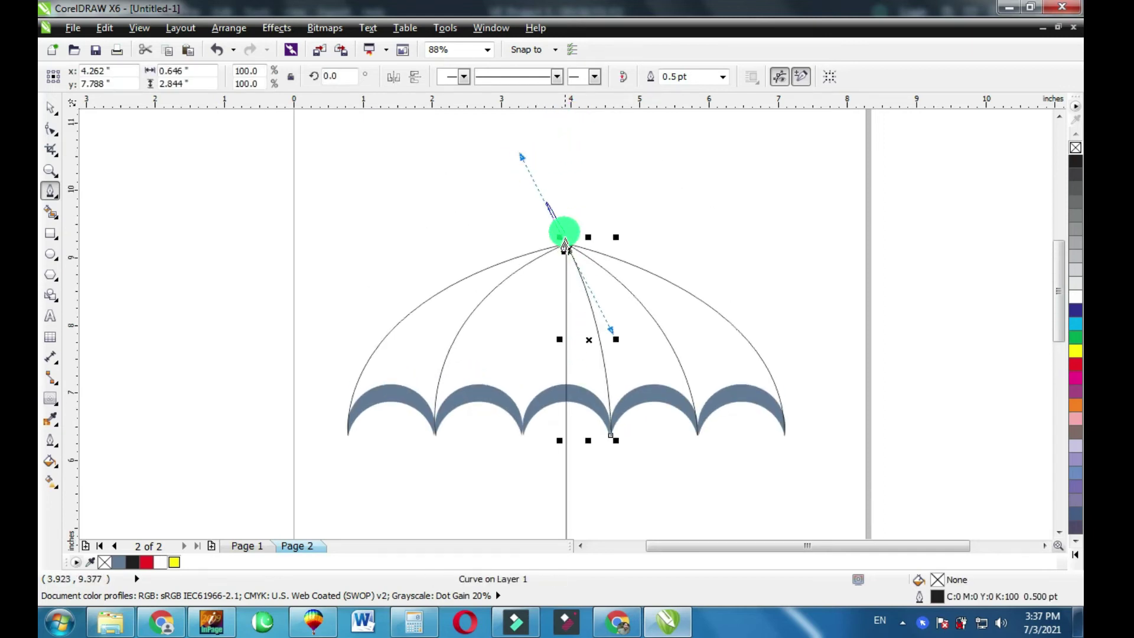
{"action": "left_click", "coordinate": [567, 251]}
Draw a matching rib from the scallop join left of the shaft up to the top tip.
{"action": "left_click", "coordinate": [50, 190]}
{"action": "left_click", "coordinate": [519, 436]}
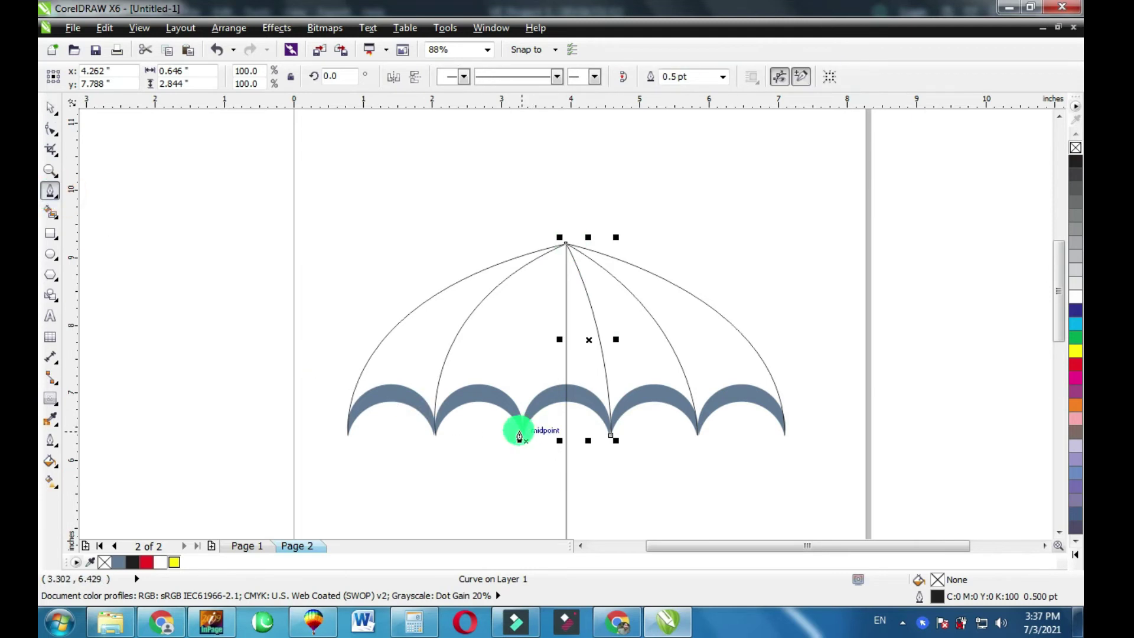
{"action": "left_click_drag", "start_coordinate": [566, 243], "coordinate": [603, 196]}
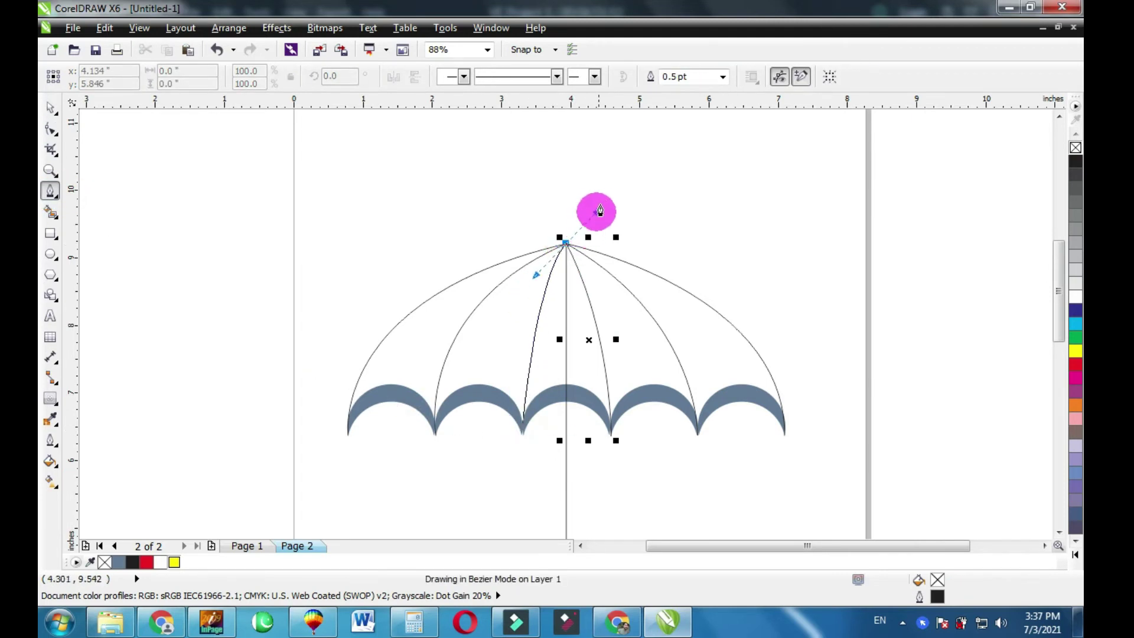
{"action": "left_click", "coordinate": [566, 249]}
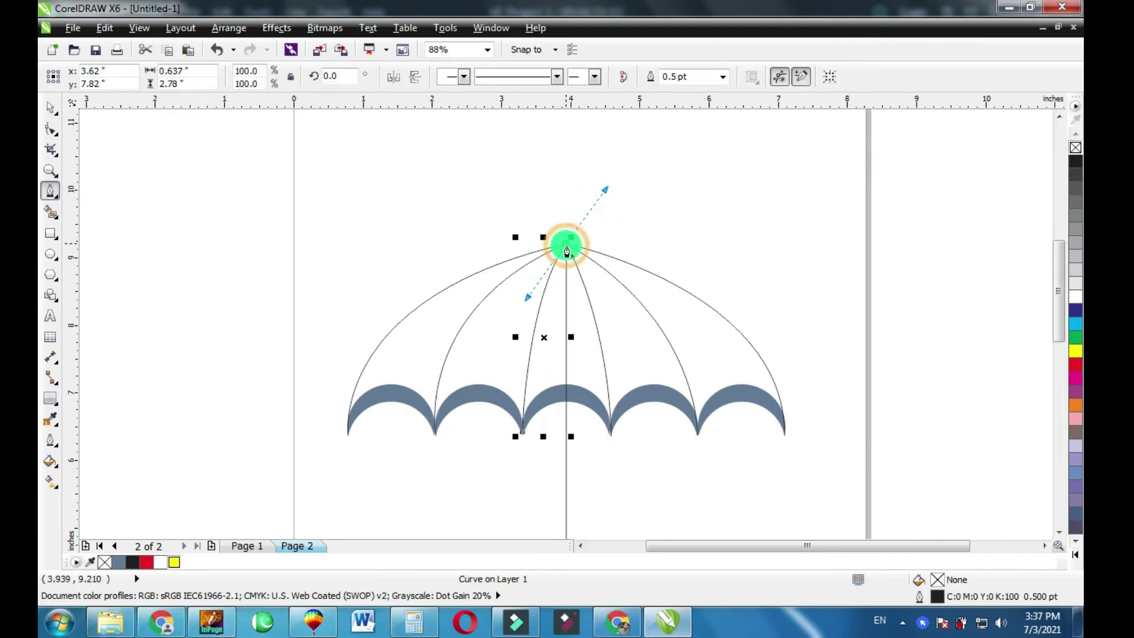
{"action": "key", "text": "space"}
{"action": "left_click", "coordinate": [853, 329]}
{"action": "scroll", "coordinate": [853, 330], "scroll_direction": "down", "scroll_amount": 3}
Zoom into the shaft's bottom end and draw an L-shaped hook leftward and up.
{"action": "scroll", "coordinate": [916, 343], "scroll_direction": "down", "scroll_amount": 1}
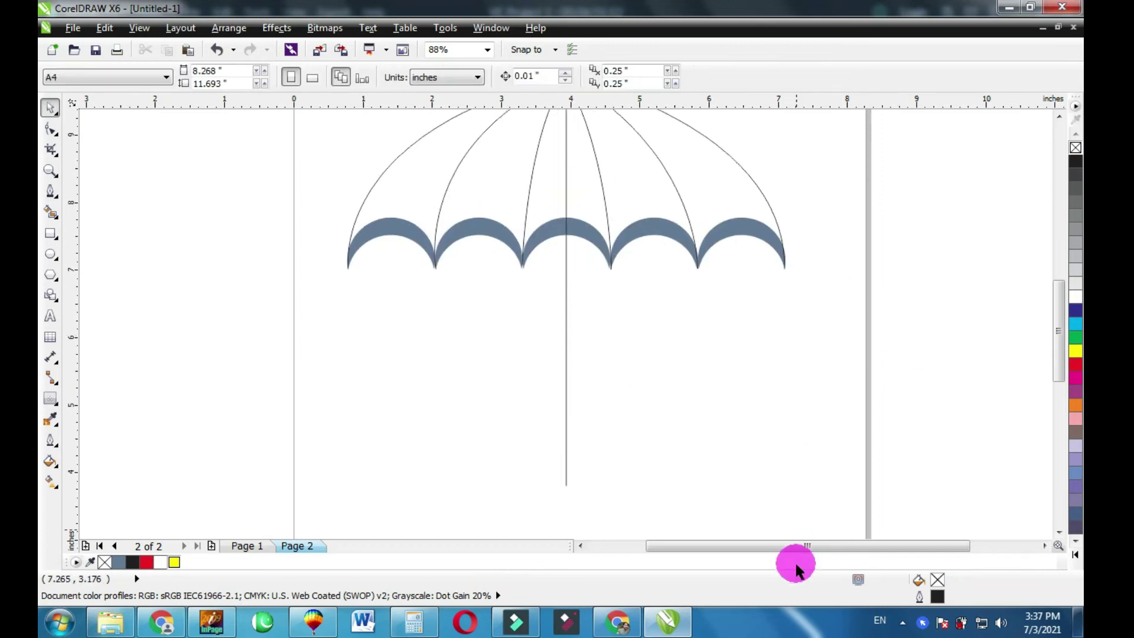
{"action": "scroll", "coordinate": [796, 567], "scroll_direction": "down", "scroll_amount": 1}
{"action": "left_click", "coordinate": [564, 424]}
{"action": "left_click", "coordinate": [50, 194]}
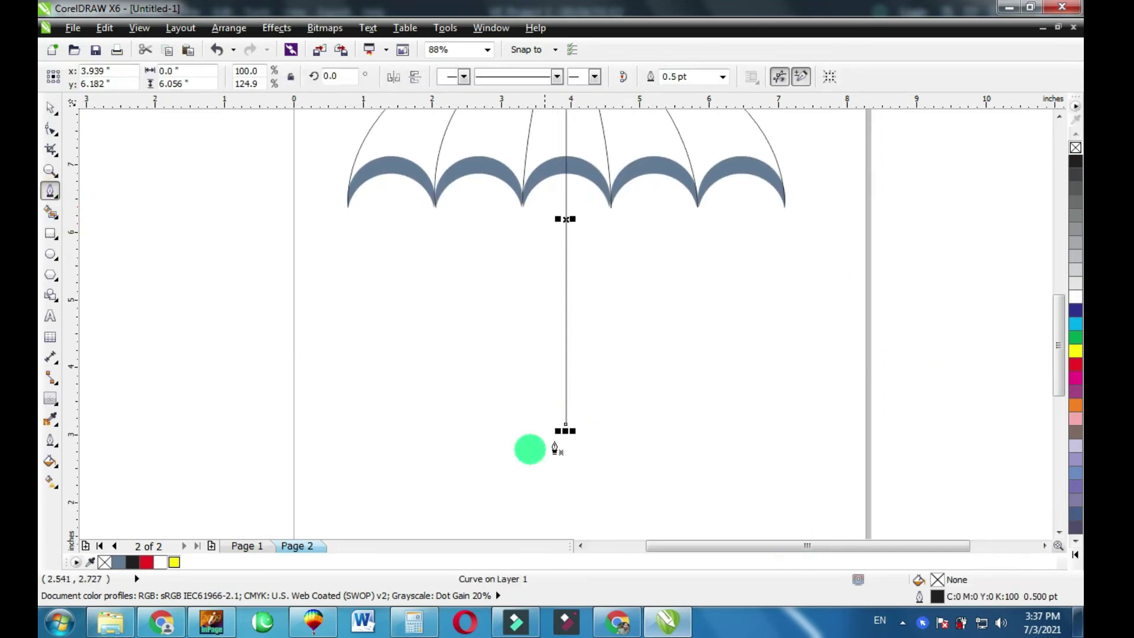
{"action": "left_click", "coordinate": [49, 171]}
{"action": "left_click_drag", "start_coordinate": [400, 400], "coordinate": [567, 443]}
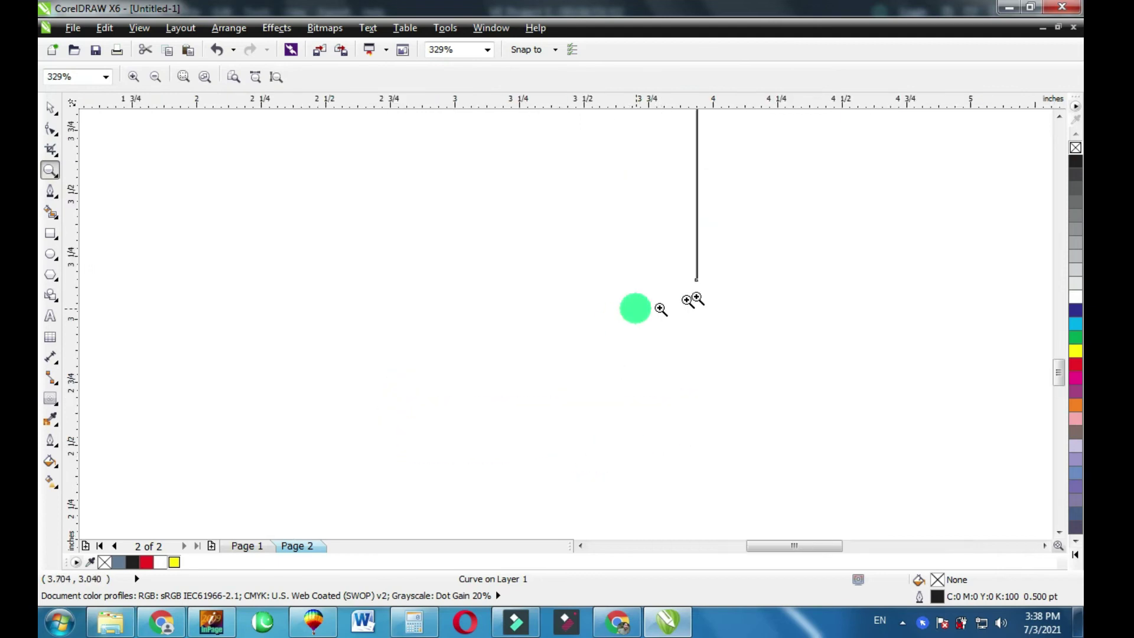
{"action": "left_click", "coordinate": [49, 198]}
{"action": "left_click", "coordinate": [698, 281]}
{"action": "left_click_drag", "start_coordinate": [669, 297], "coordinate": [613, 290]}
{"action": "left_click", "coordinate": [579, 282]}
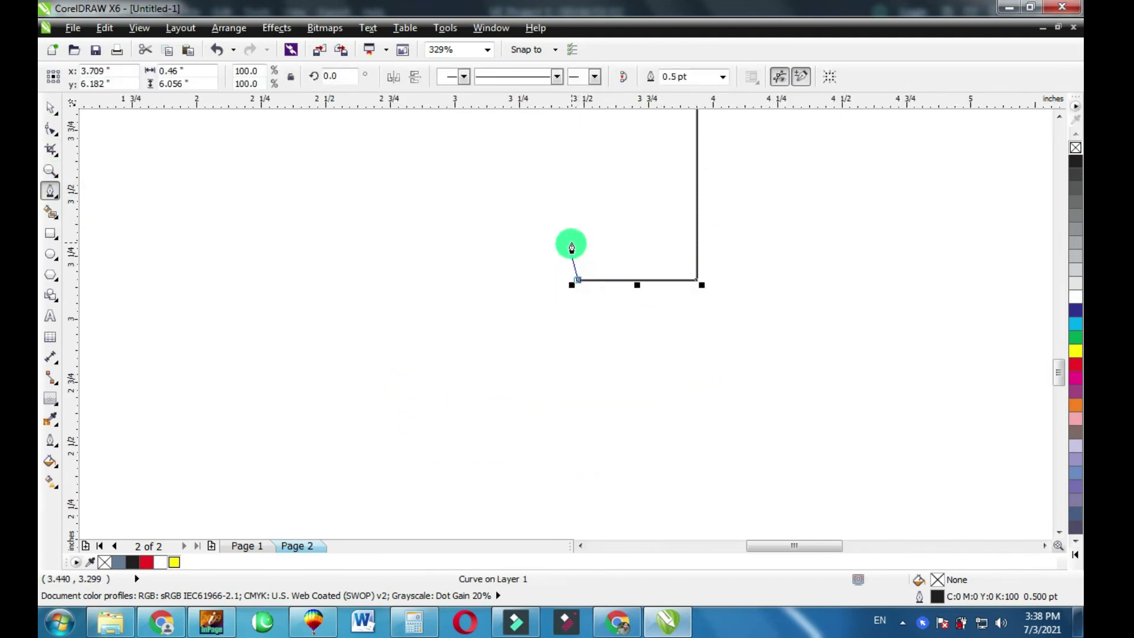
{"action": "double_click", "coordinate": [579, 223]}
Bend the hook's bottom segment into a rounded J curve.
{"action": "key", "text": "F10"}
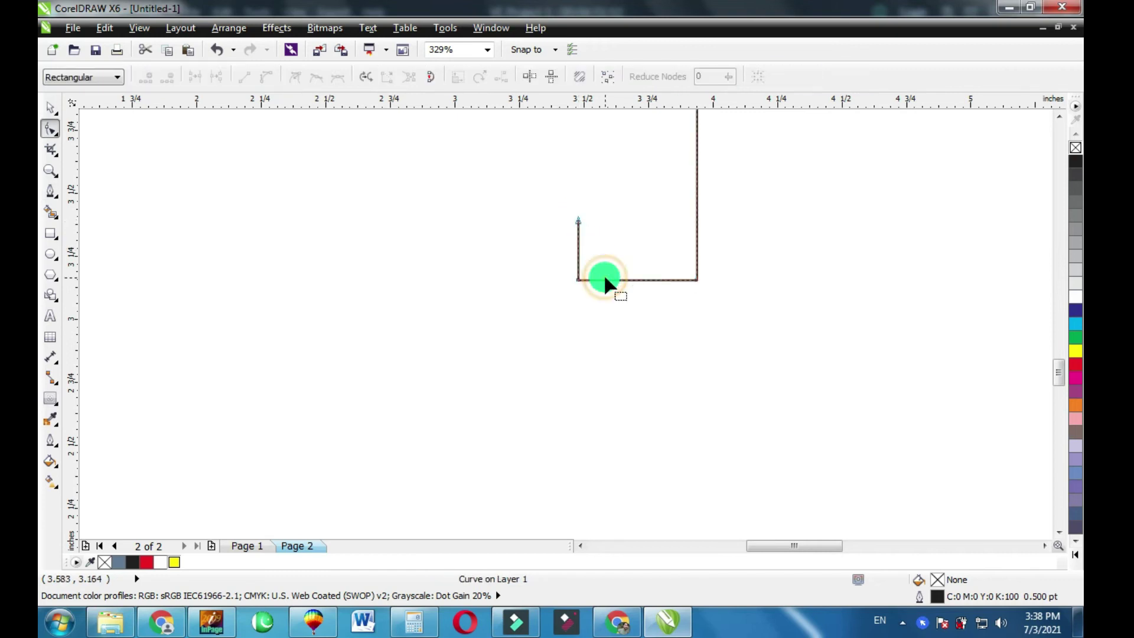
{"action": "double_click", "coordinate": [634, 279]}
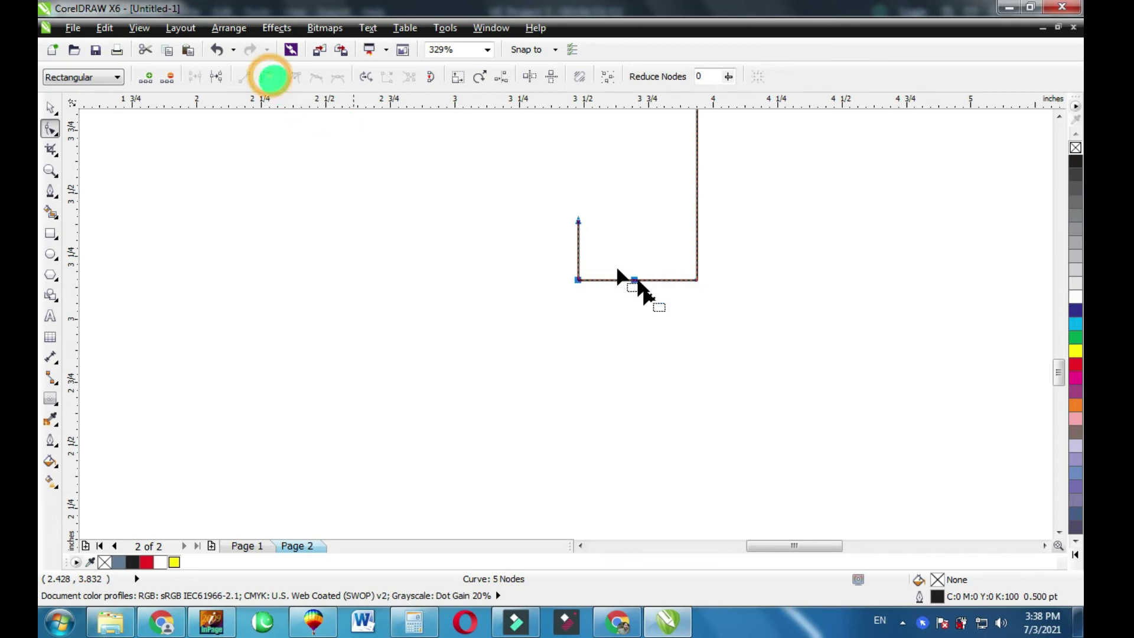
{"action": "key", "text": "Delete"}
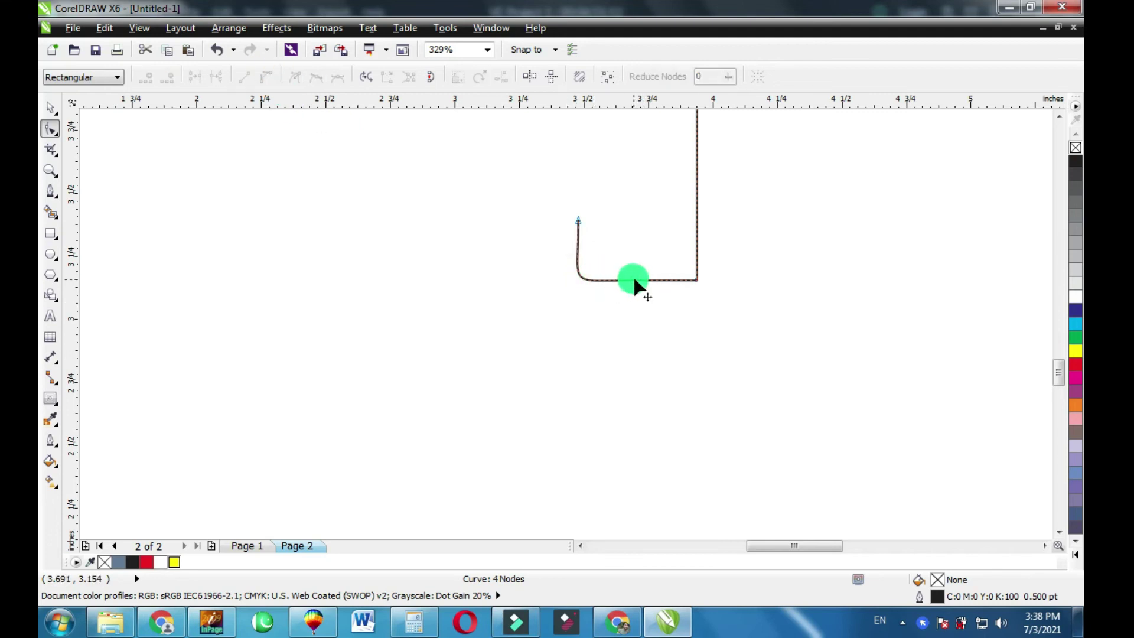
{"action": "left_click_drag", "start_coordinate": [635, 283], "coordinate": [649, 328]}
{"action": "left_click_drag", "start_coordinate": [678, 285], "coordinate": [701, 324]}
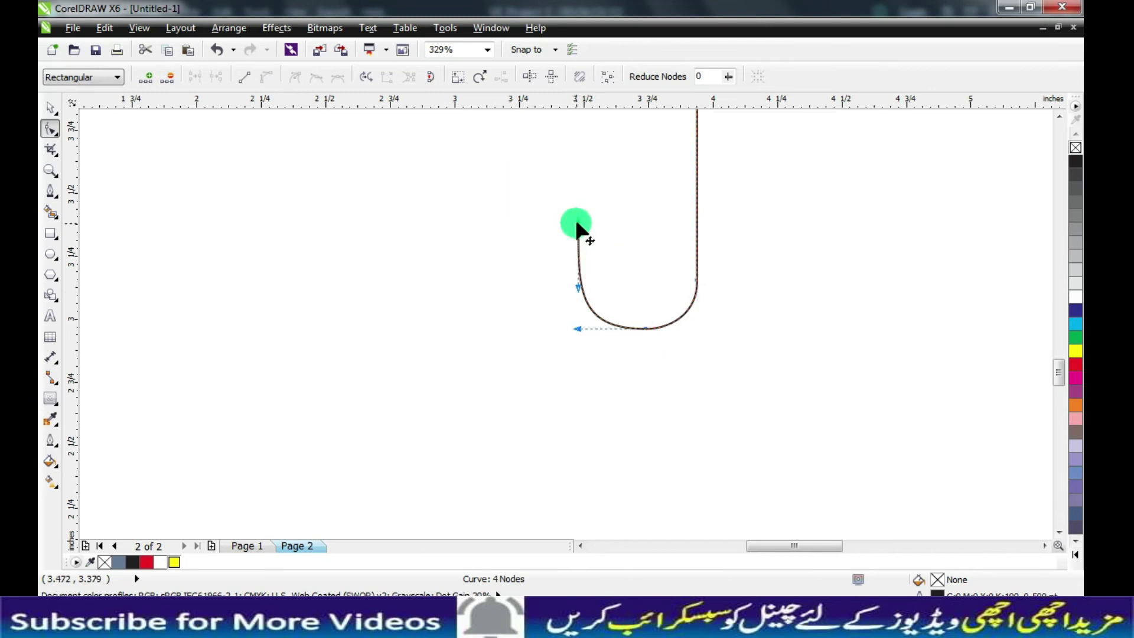
{"action": "left_click_drag", "start_coordinate": [578, 222], "coordinate": [588, 256]}
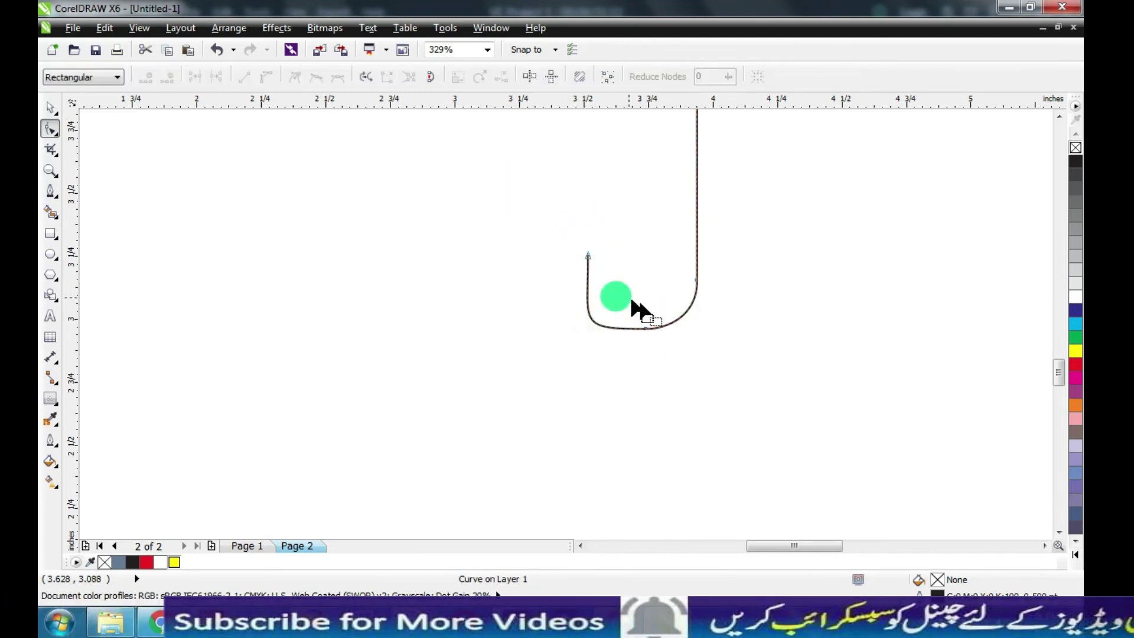
{"action": "key", "text": "ctrl+z"}
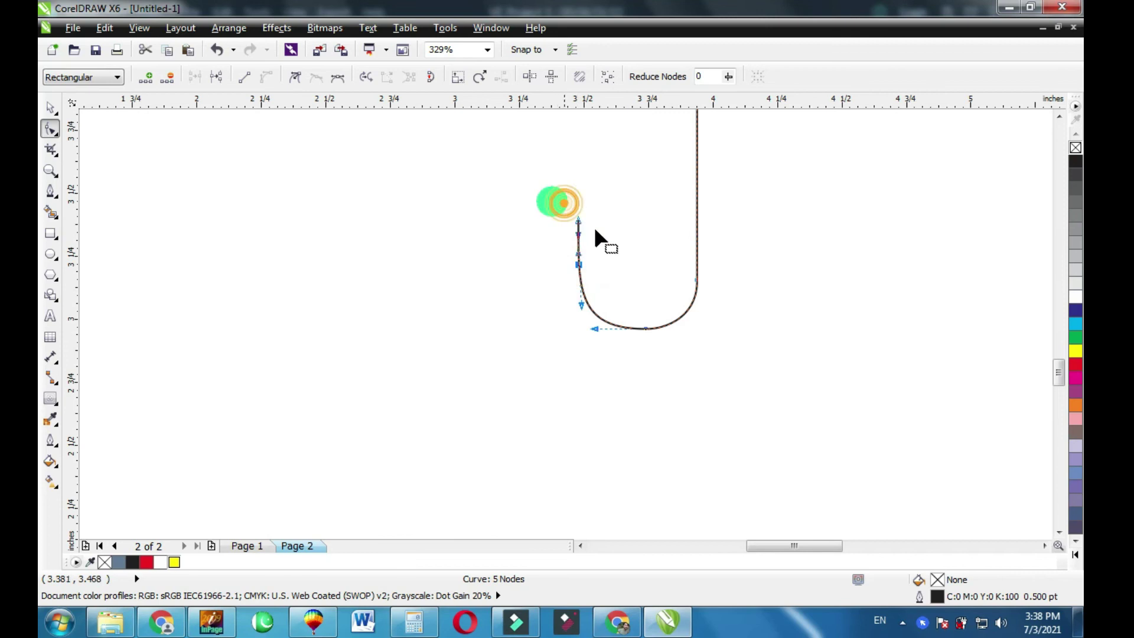
{"action": "left_click", "coordinate": [800, 381]}
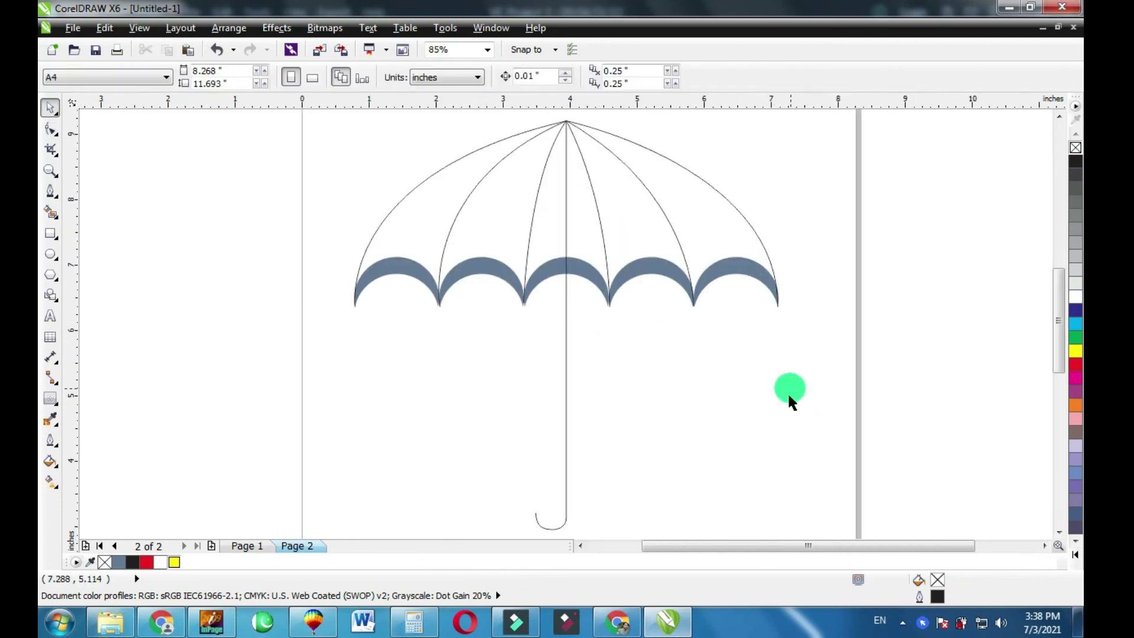
Drag the shaft's top node above the canopy apex, making the shaft 6.578 inches tall.
{"action": "left_click", "coordinate": [565, 332]}
{"action": "left_click", "coordinate": [637, 107]}
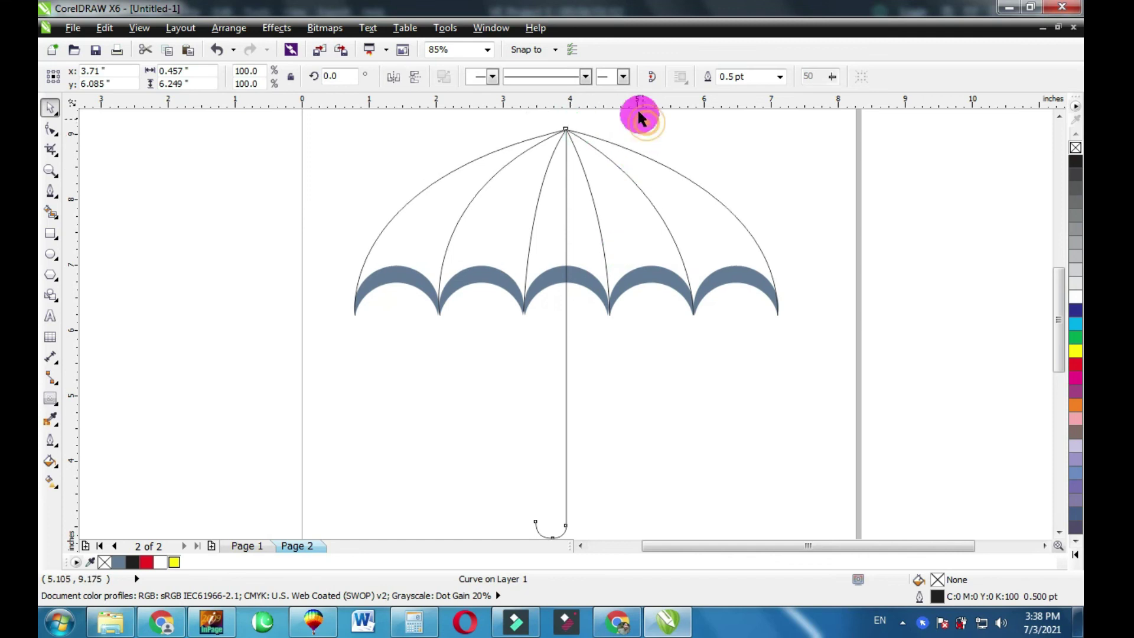
{"action": "scroll", "coordinate": [597, 236], "scroll_direction": "up", "scroll_amount": 1}
{"action": "left_click", "coordinate": [566, 412]}
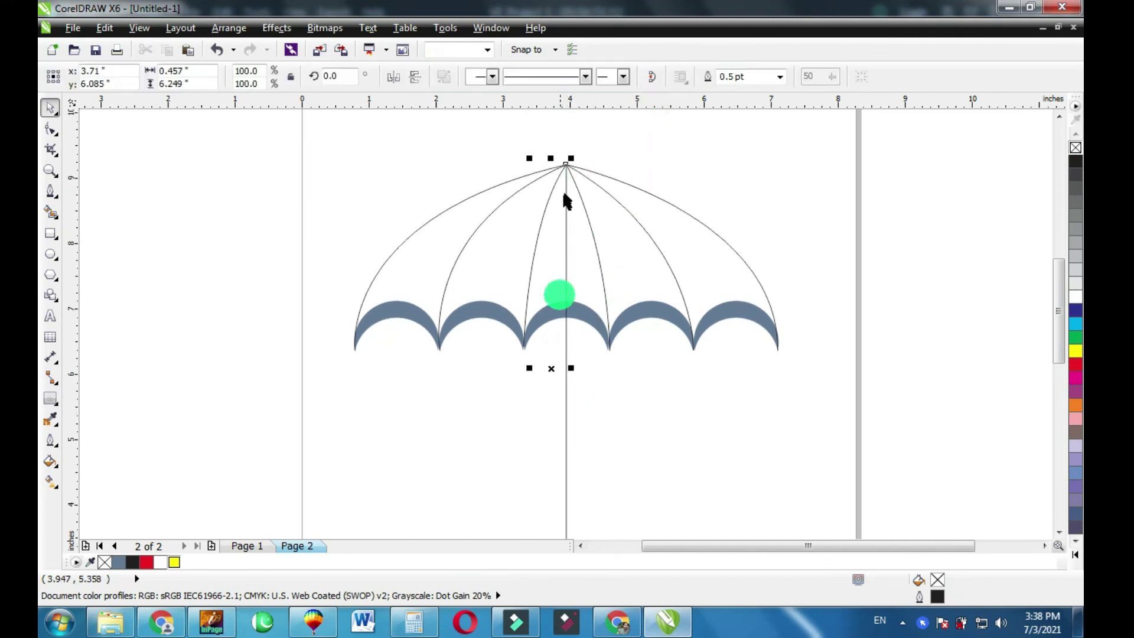
{"action": "left_click", "coordinate": [556, 405]}
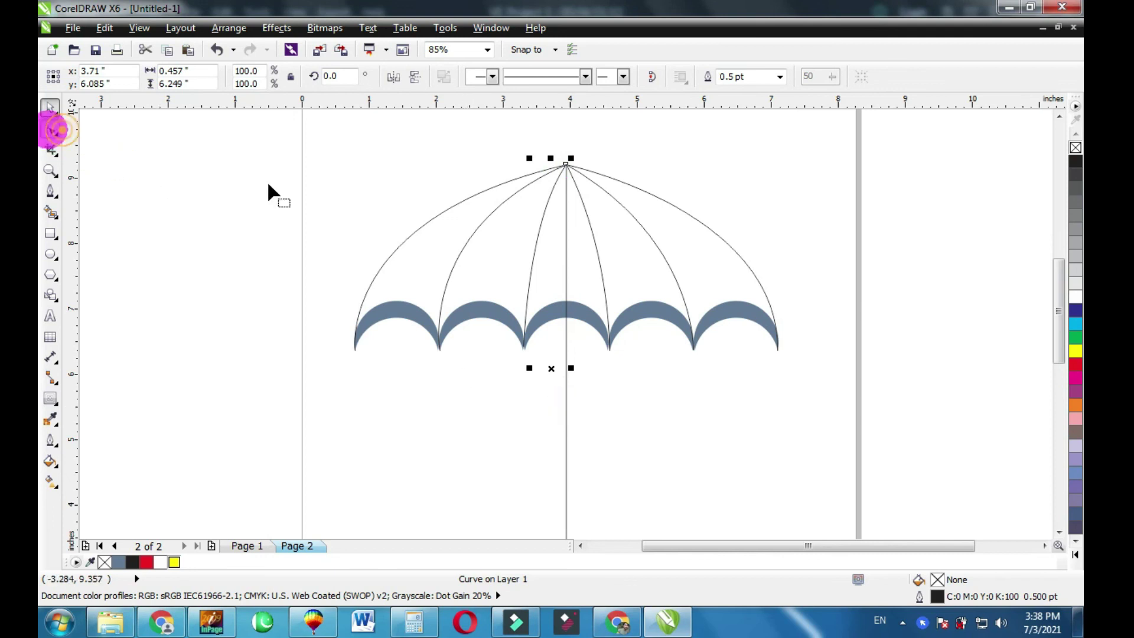
{"action": "left_click_drag", "start_coordinate": [568, 167], "coordinate": [566, 147]}
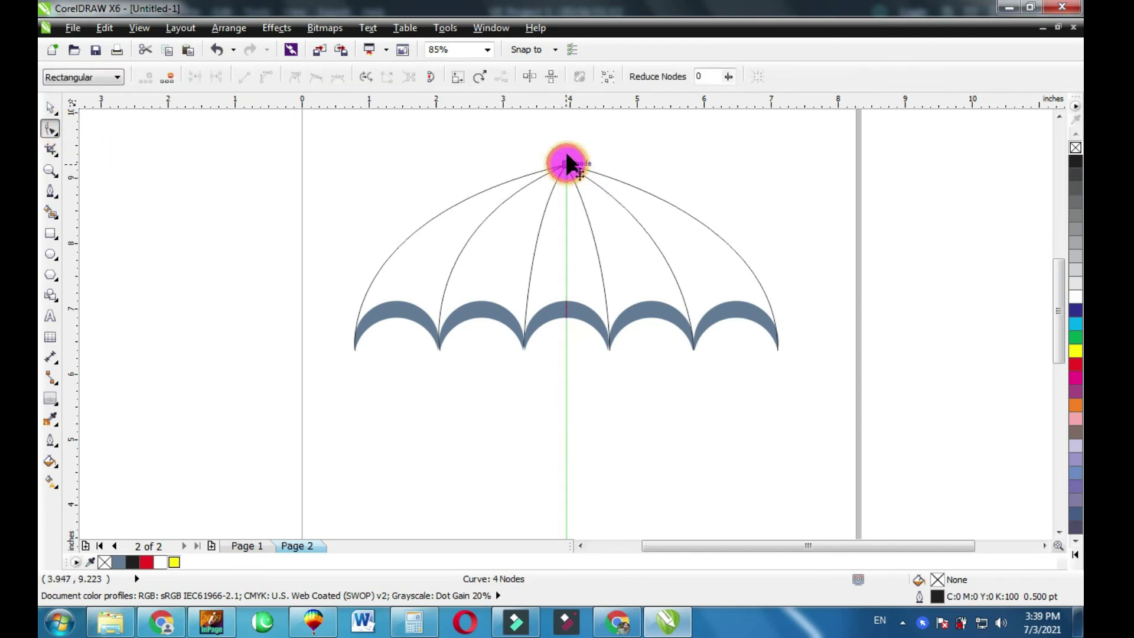
{"action": "key", "text": "space"}
{"action": "left_click", "coordinate": [883, 275]}
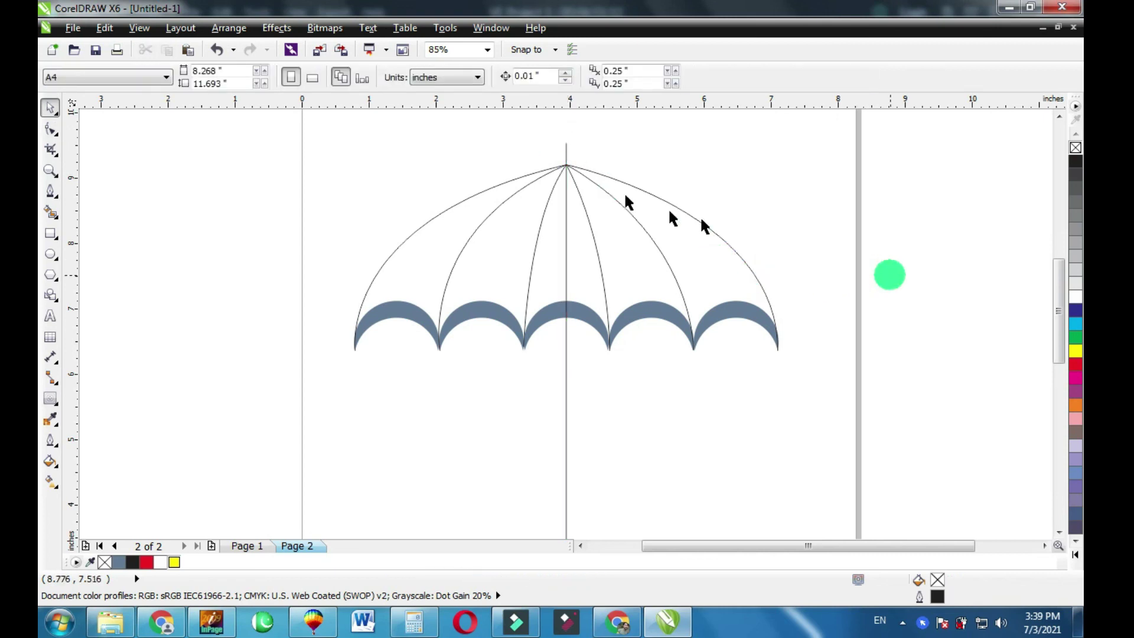
{"action": "left_click", "coordinate": [567, 150]}
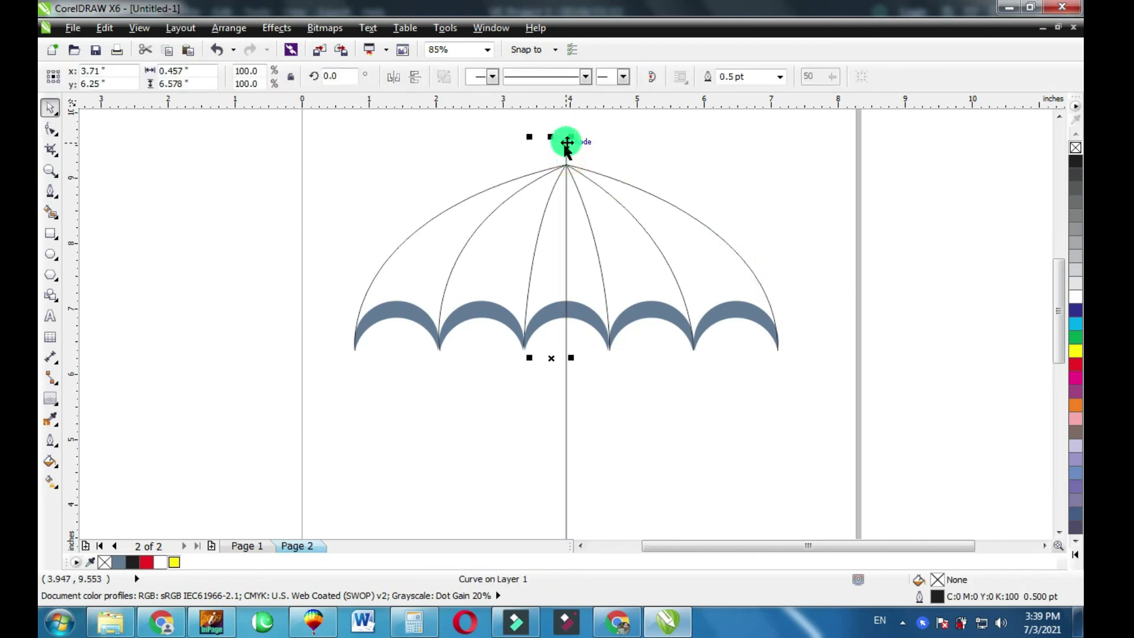
{"action": "double_click", "coordinate": [566, 149]}
{"action": "left_click", "coordinate": [566, 143]}
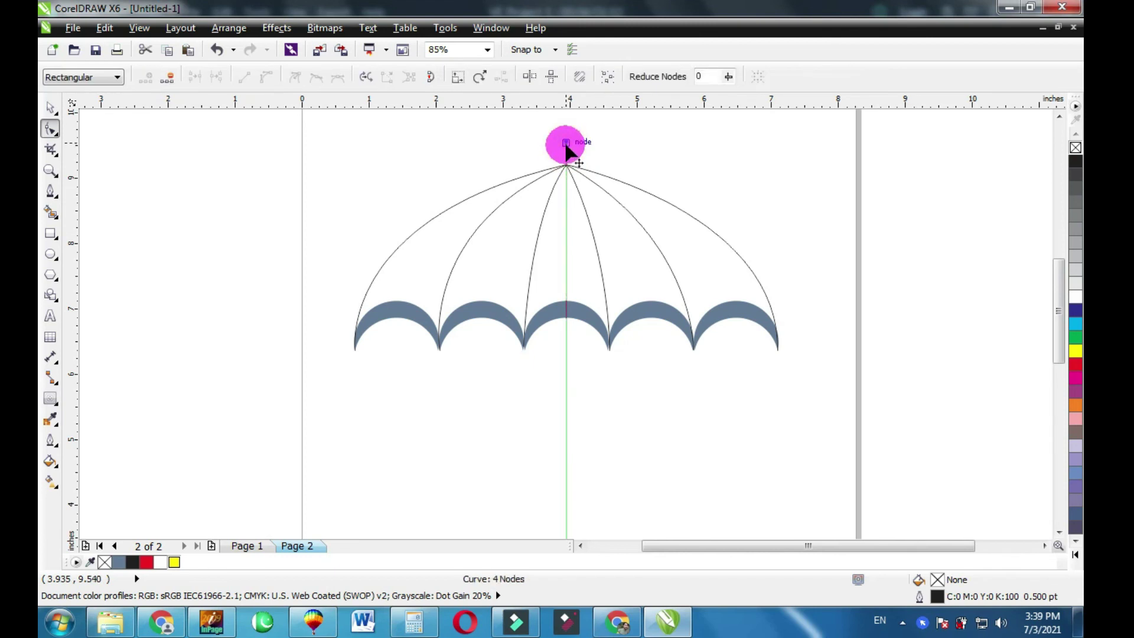
{"action": "key", "text": "space"}
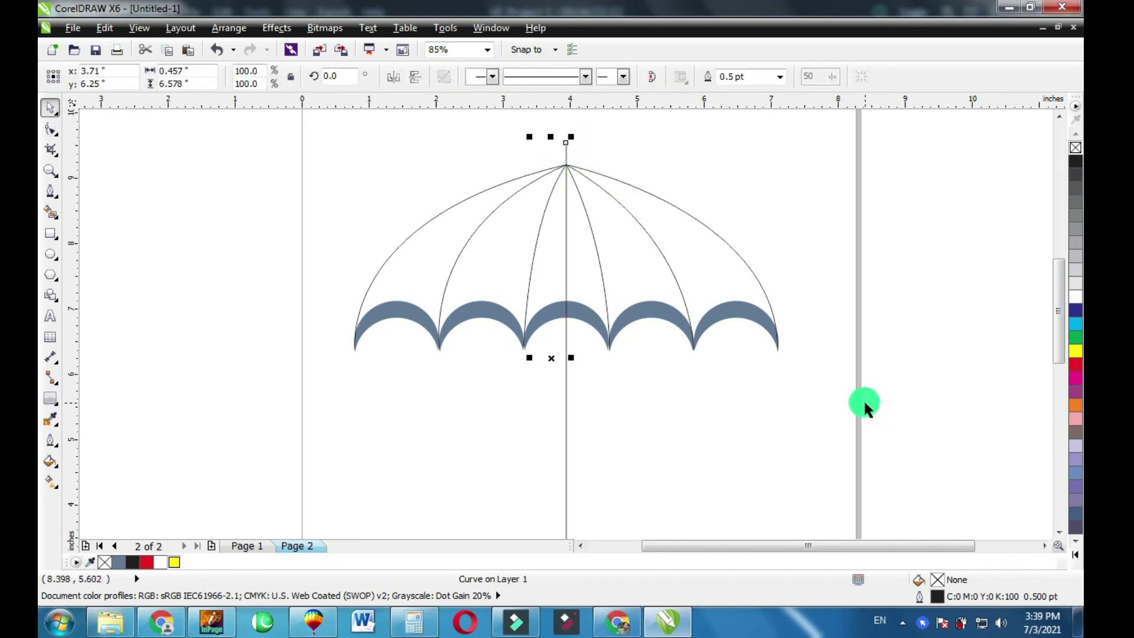